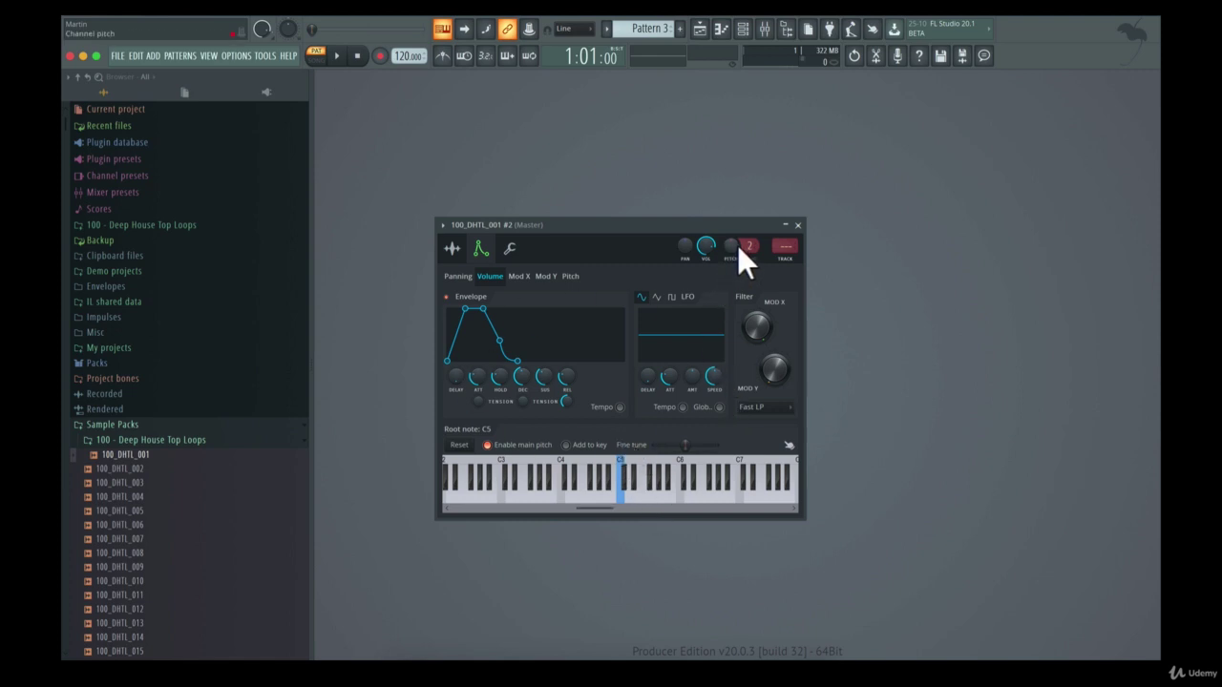
- Set the 100_DHTL_001 #2 channel's pitch range to 12 and its root note to C3 with a key zone of C3 to B7
left_click_drag(747, 246, 747, 230)
left_click_drag(734, 244, 734, 237)
left_click(500, 471)
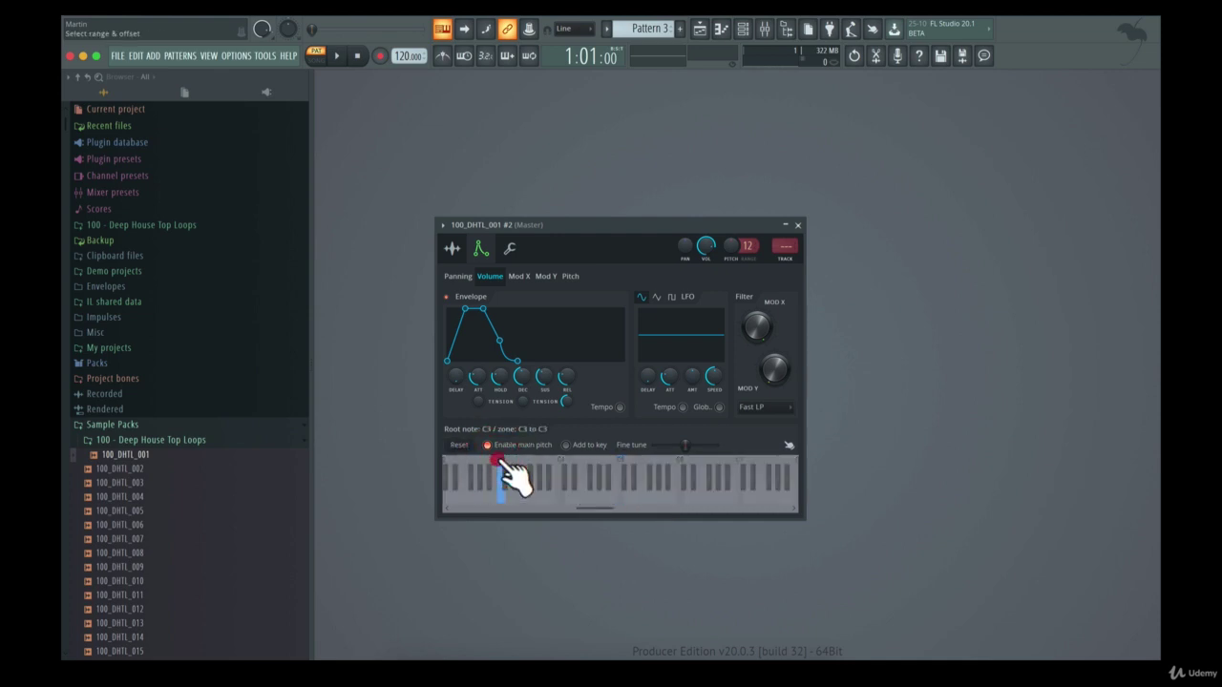
left_click_drag(503, 468, 802, 481)
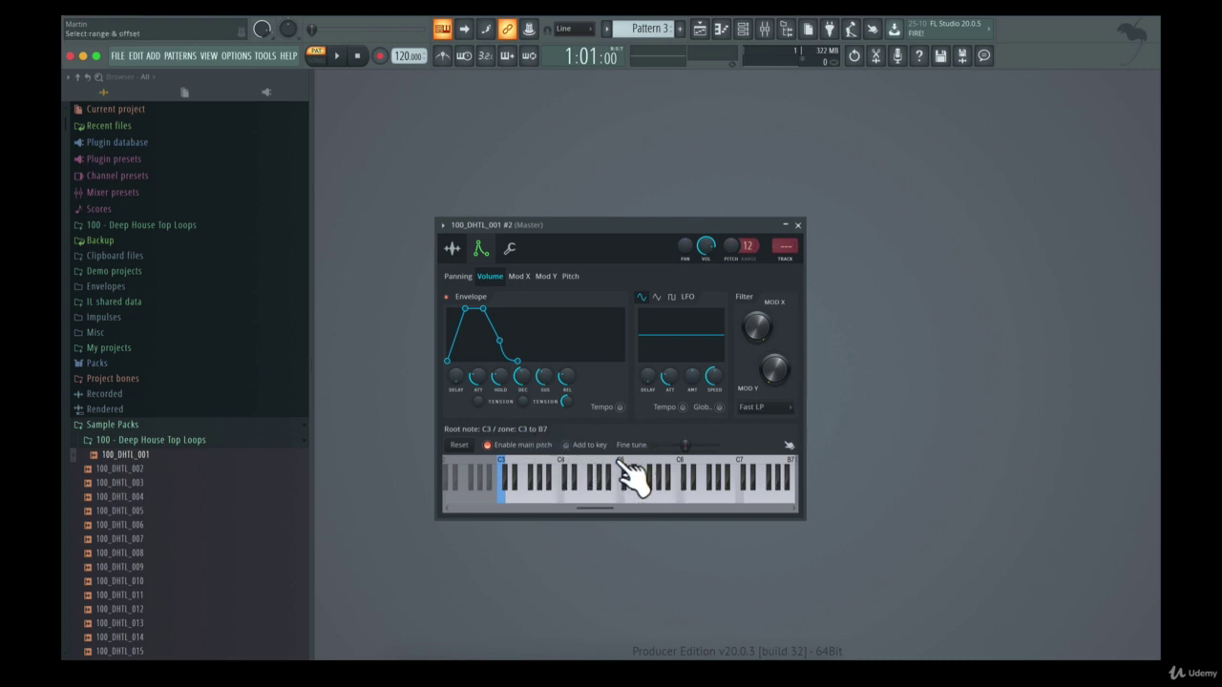
left_click(453, 249)
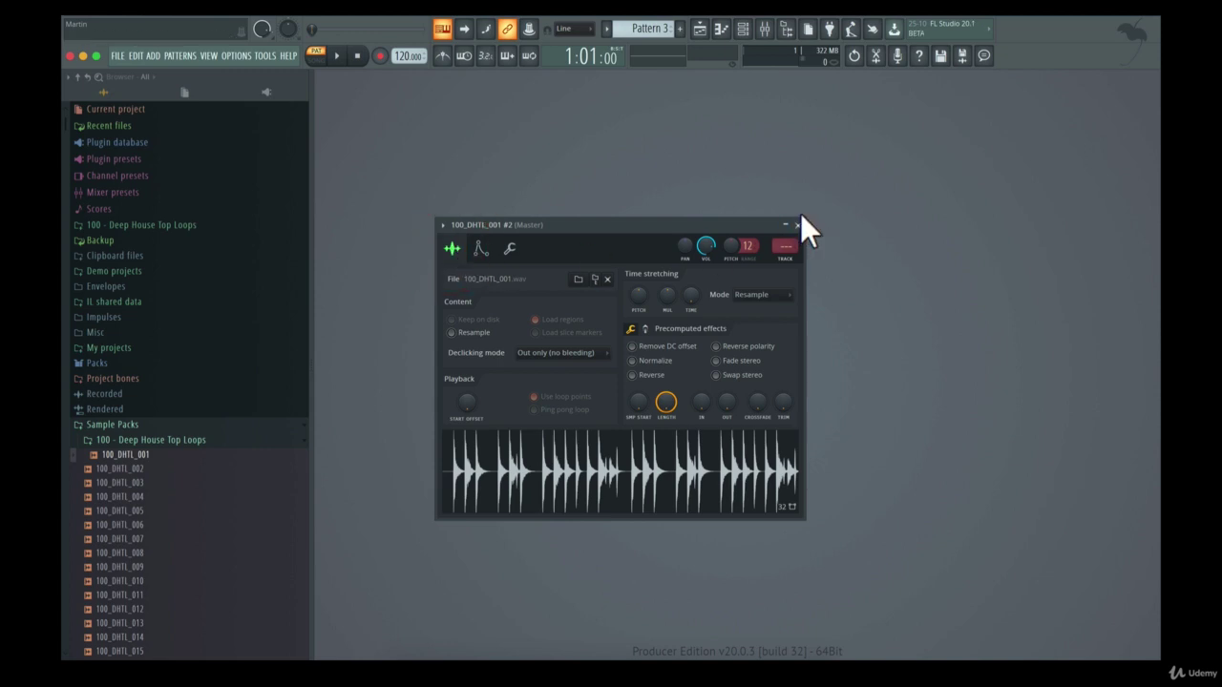
- Display the channel rack and delete the original 100_DHTL_001 channel, keeping the #2 copy
left_click(744, 31)
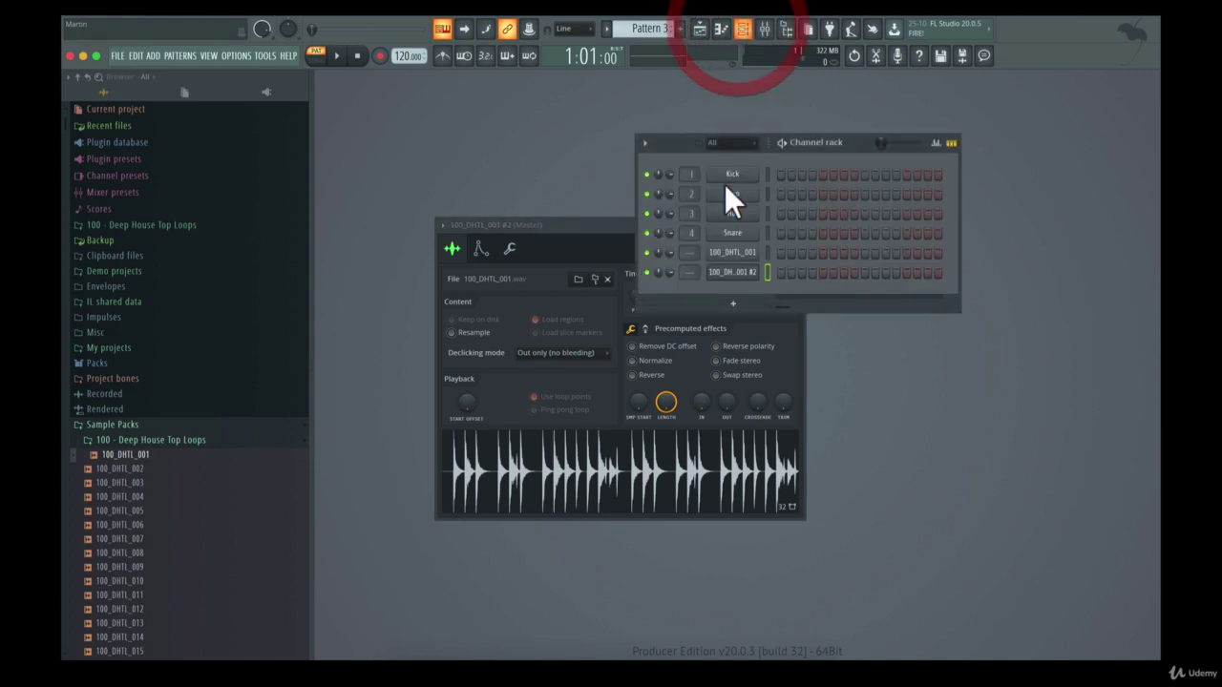
right_click(764, 274)
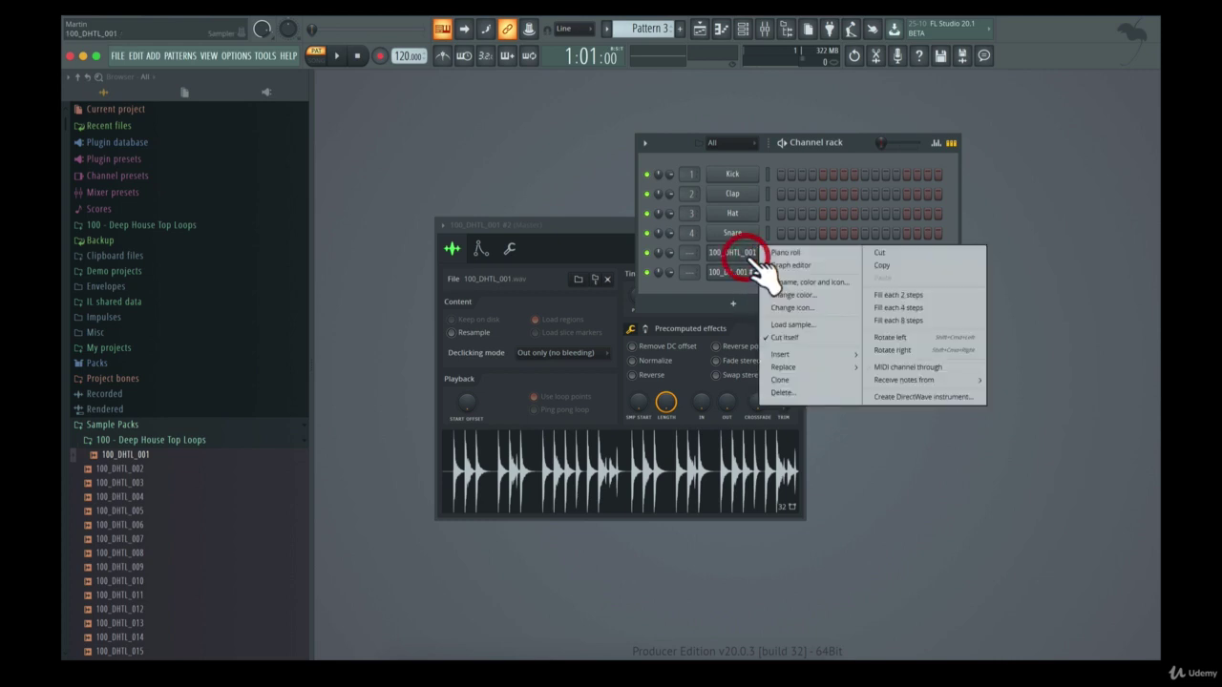
left_click(815, 394)
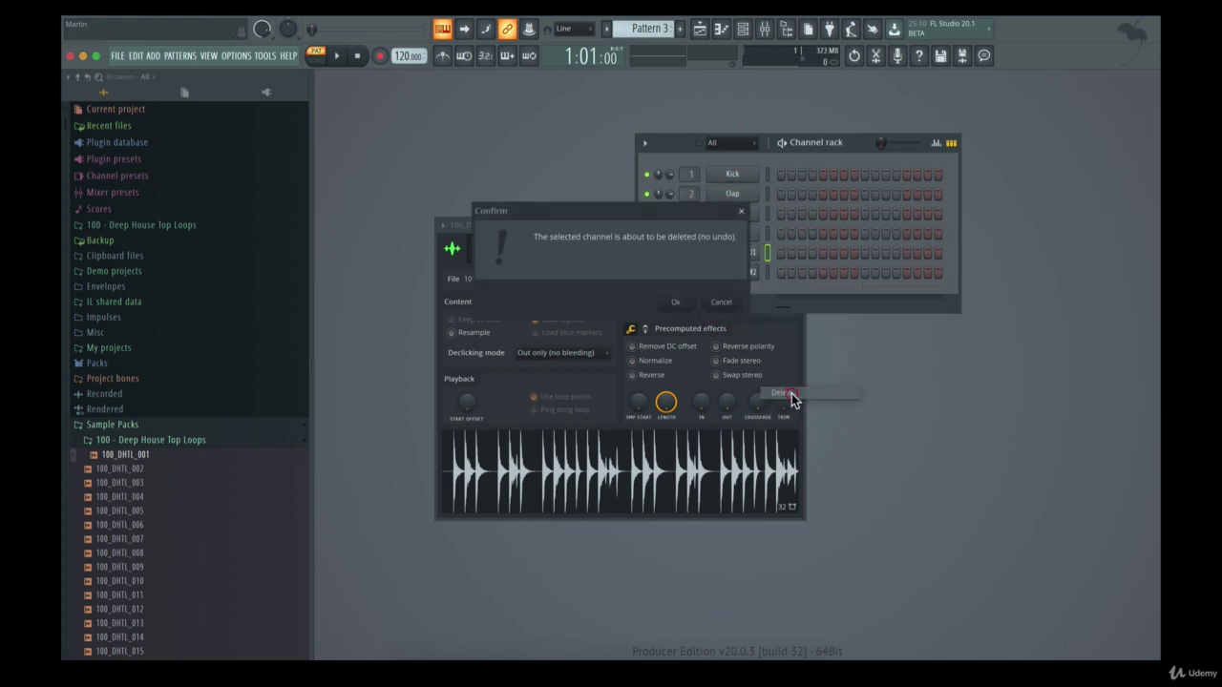
left_click(684, 302)
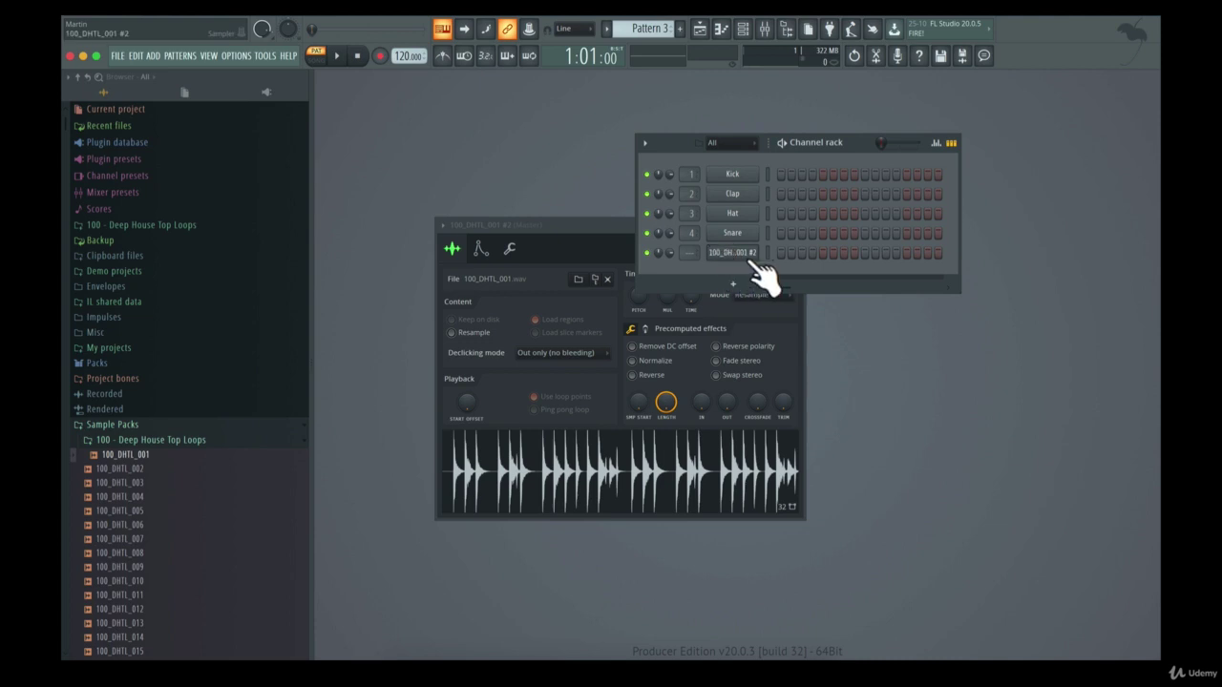
- Activate steps 1, 5, 9 and 13 for the 100_DHTL_001 #2 channel
left_click(781, 252)
left_click(823, 252)
left_click(865, 252)
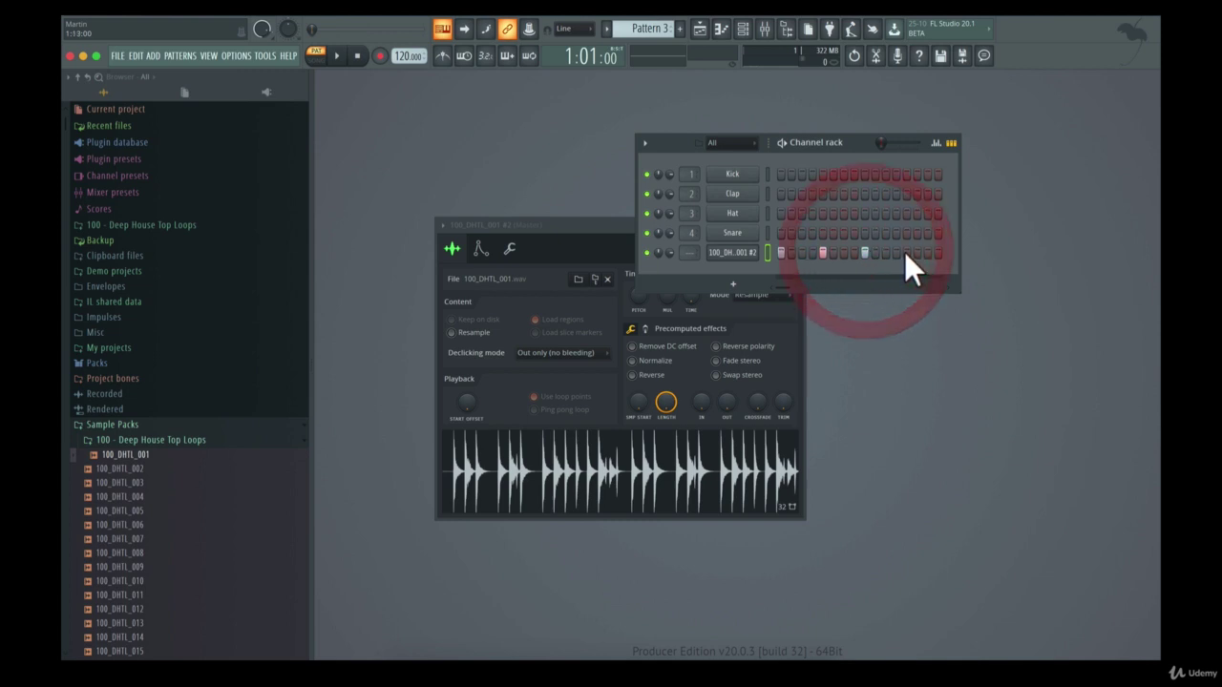
left_click(905, 252)
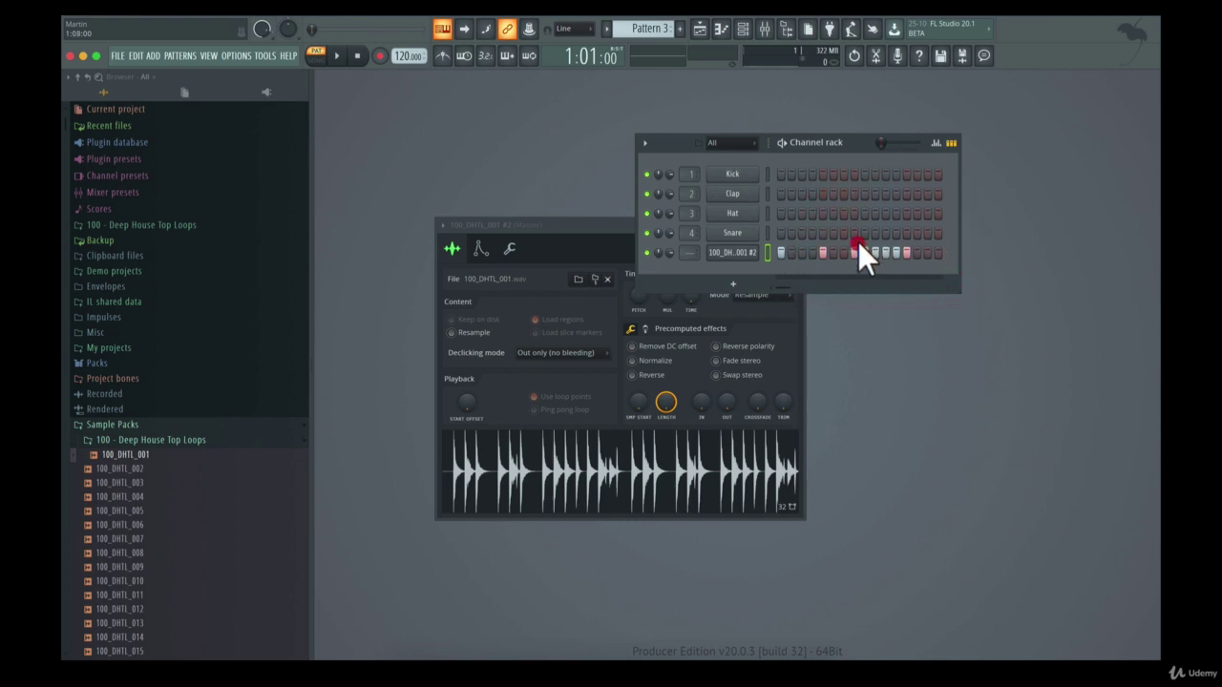
- View the playlist, mixer and piano roll windows in turn by showing and hiding them
left_click(703, 31)
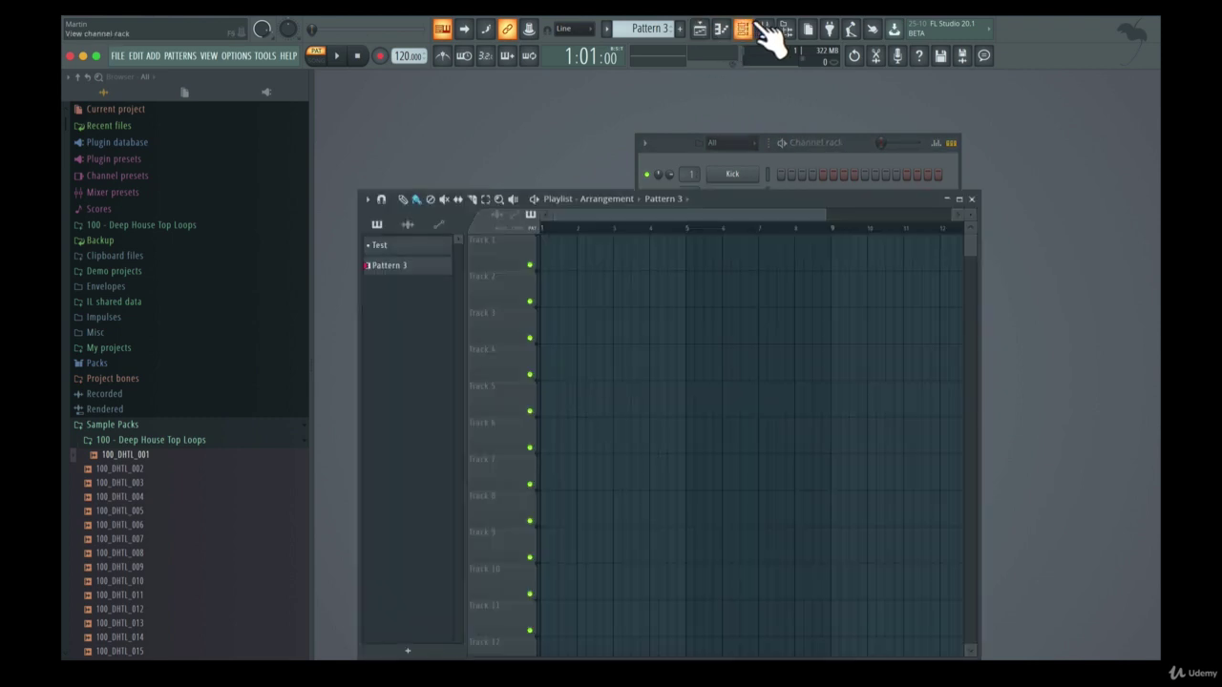
left_click(764, 29)
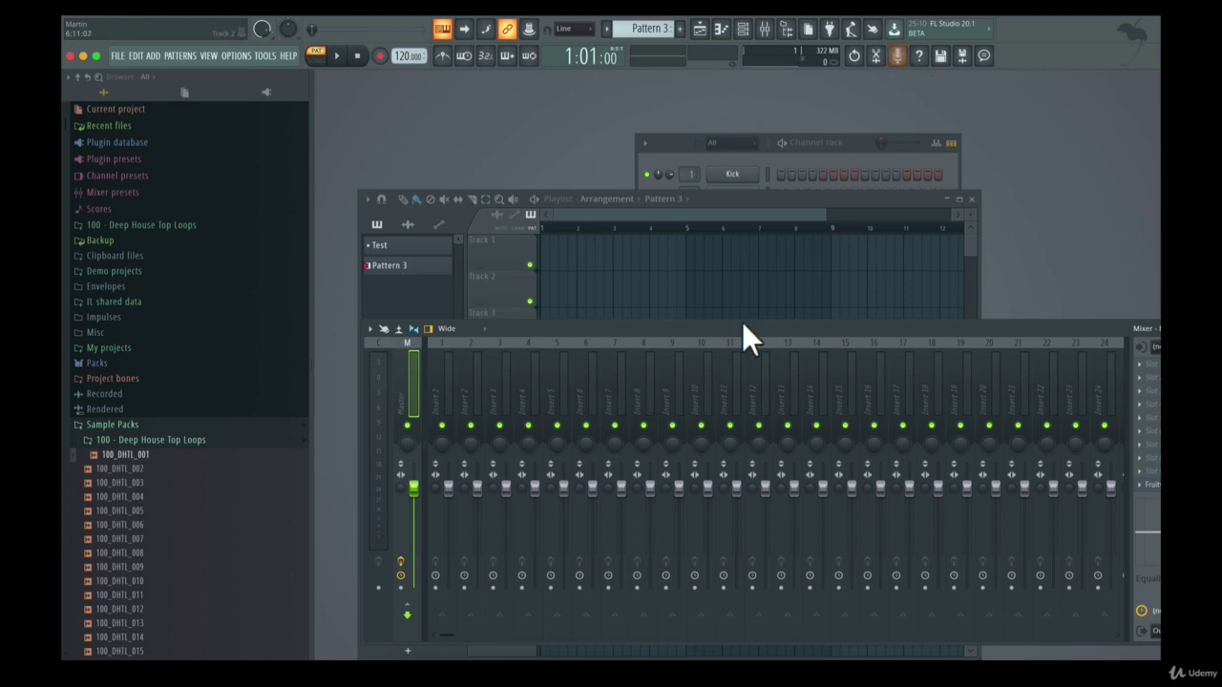
left_click(972, 198)
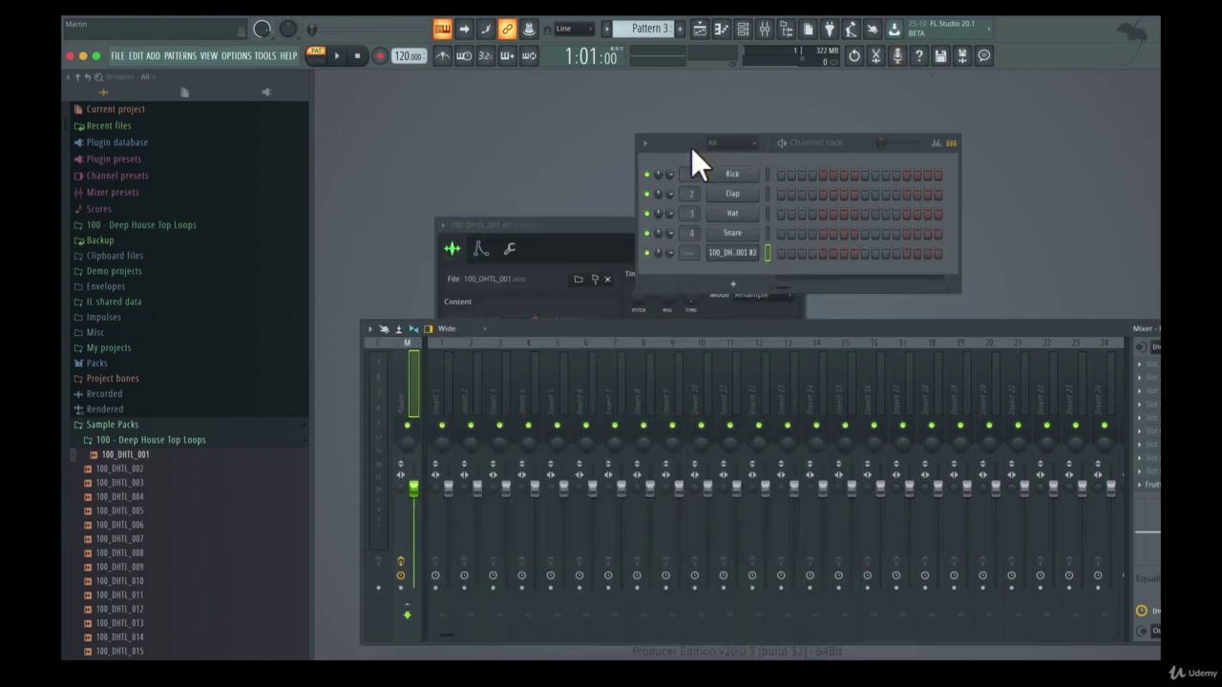
left_click(723, 31)
left_click(723, 30)
left_click(702, 30)
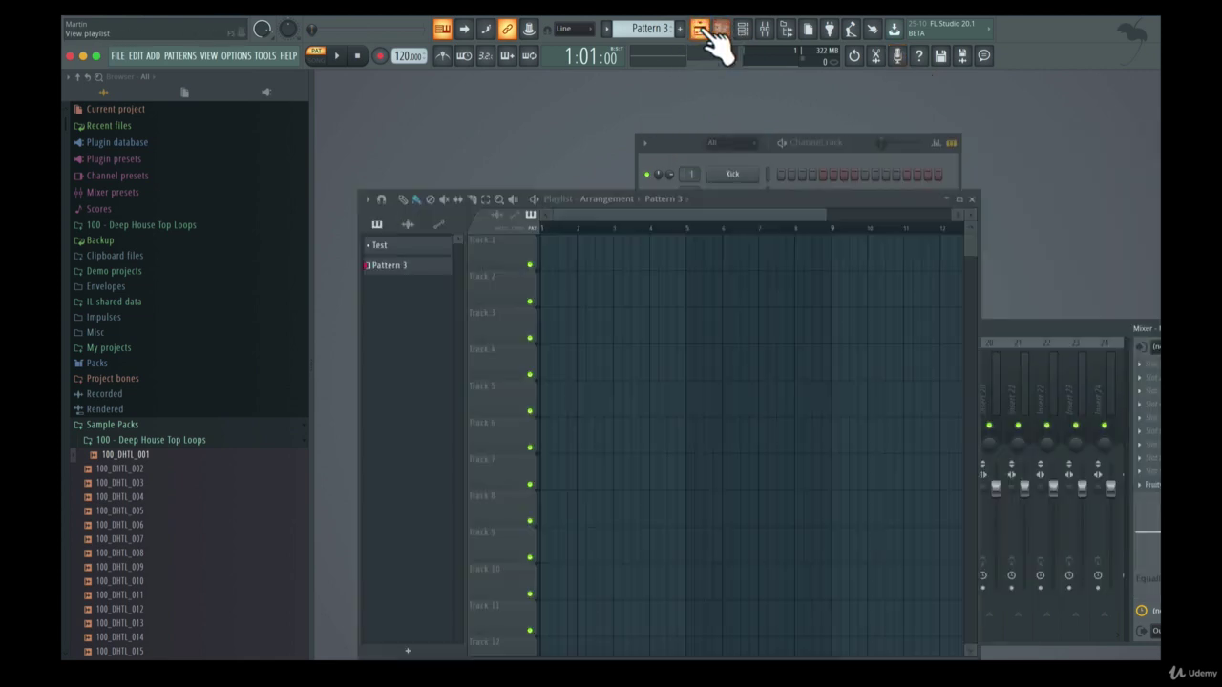
left_click(701, 31)
- Close the mixer, the channel rack and the sampler channel window to clear the workspace
left_click(764, 29)
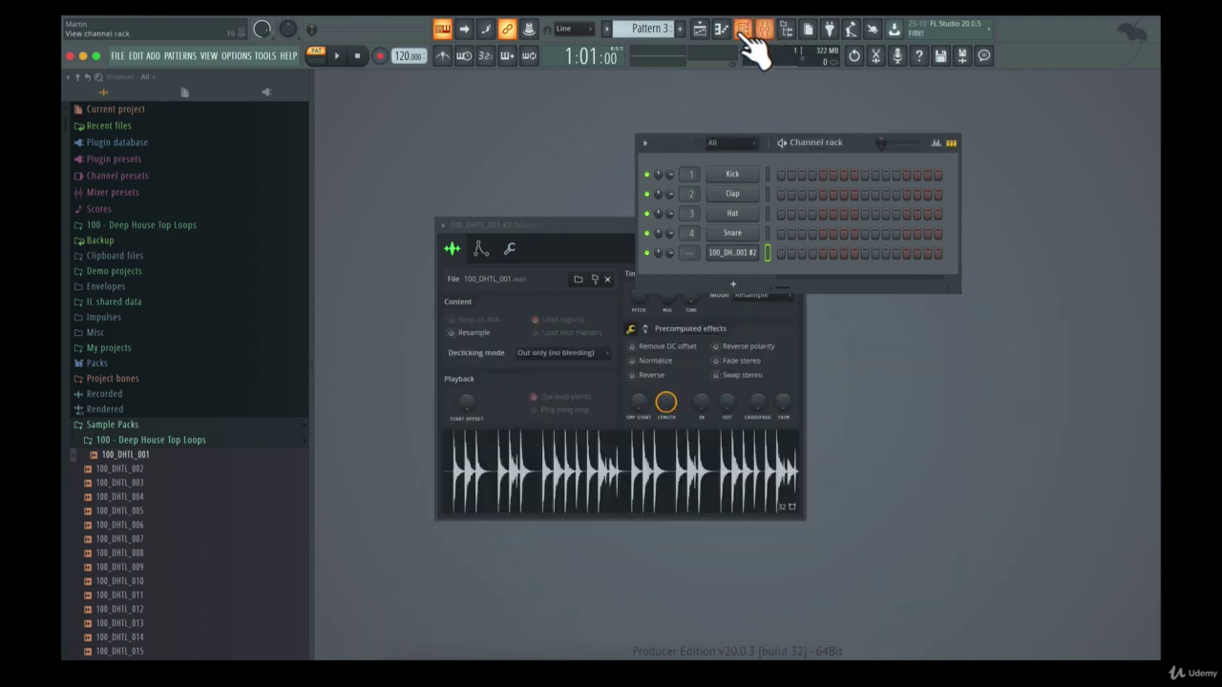
left_click(743, 28)
left_click(800, 227)
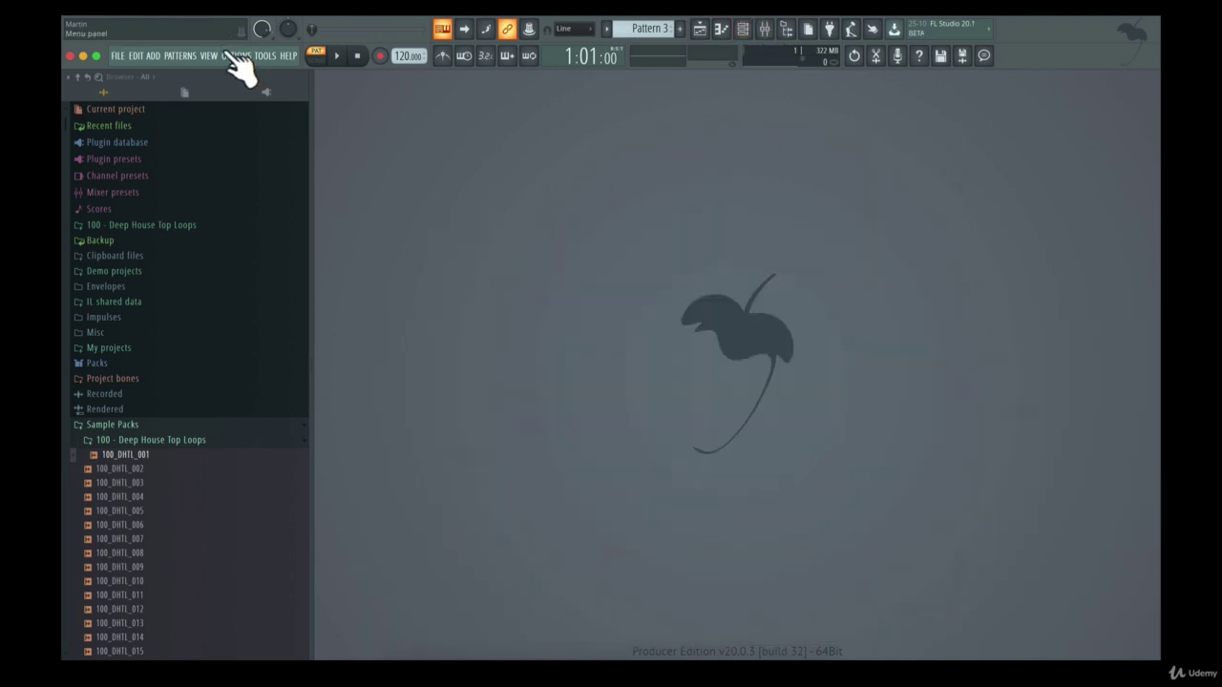
- Display the channel rack and the playlist, and maximize the playlist window
key("F6")
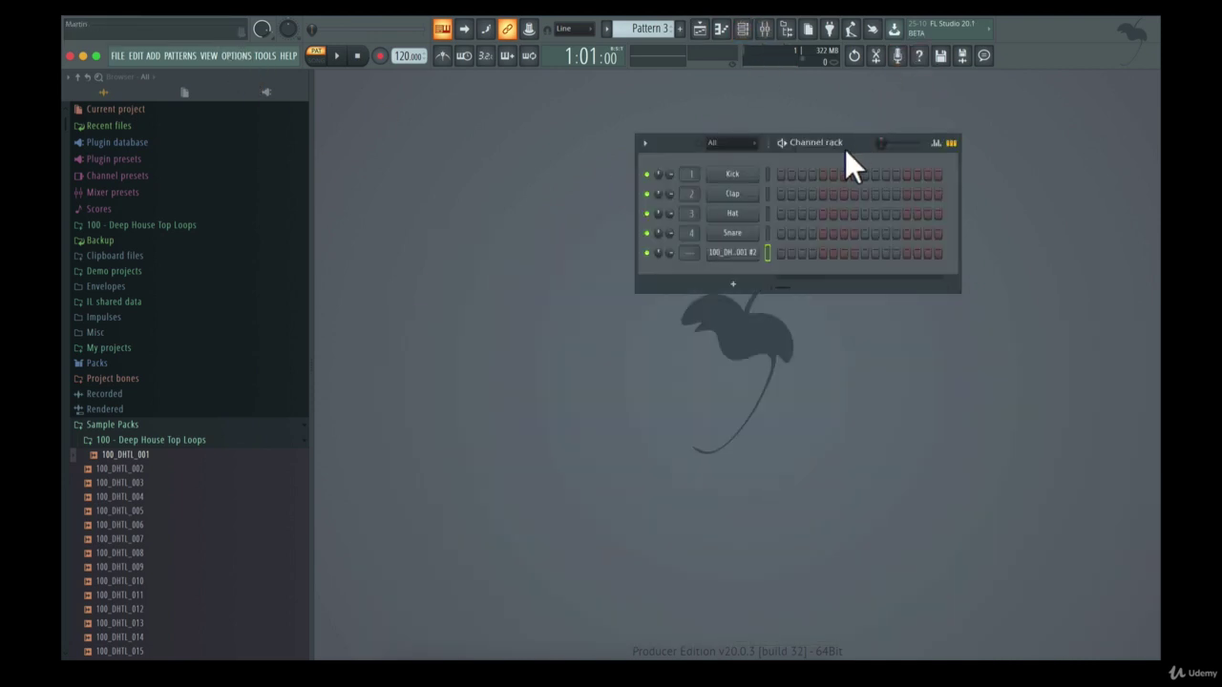
left_click(700, 30)
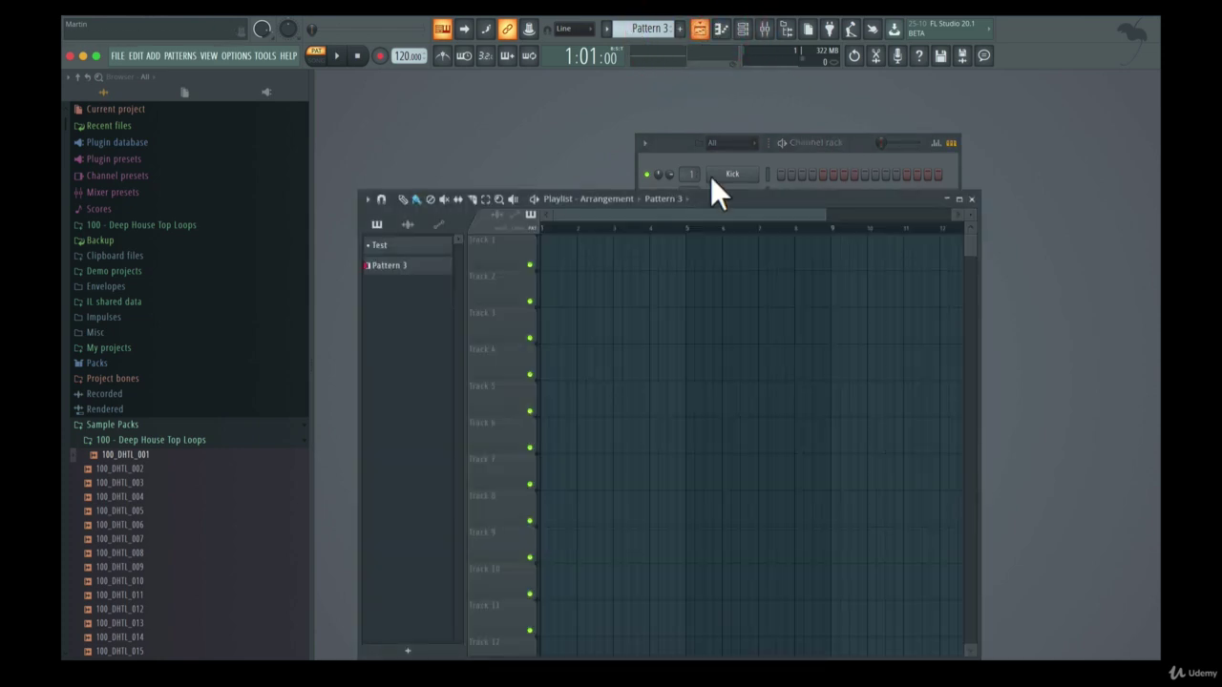
double_click(760, 199)
left_click(760, 32)
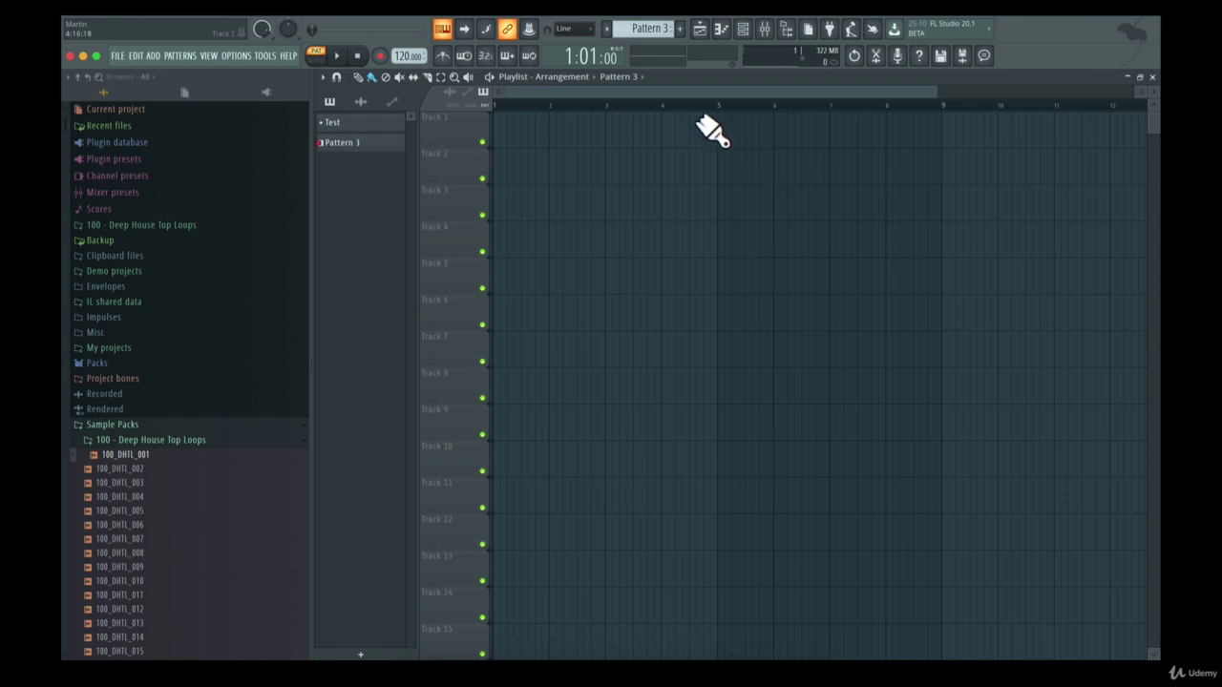
- Show the channel rack over the playlist, and place and remove a Pattern 3 clip on Track 3
left_click(743, 29)
left_click(744, 30)
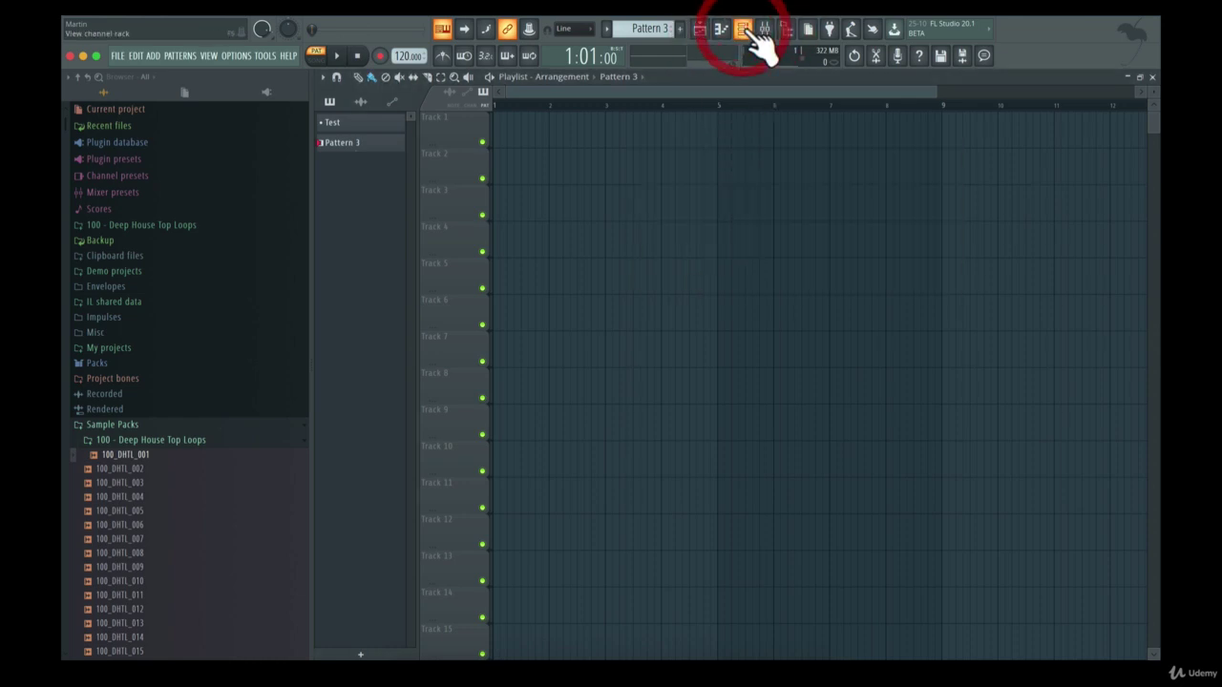
left_click(743, 29)
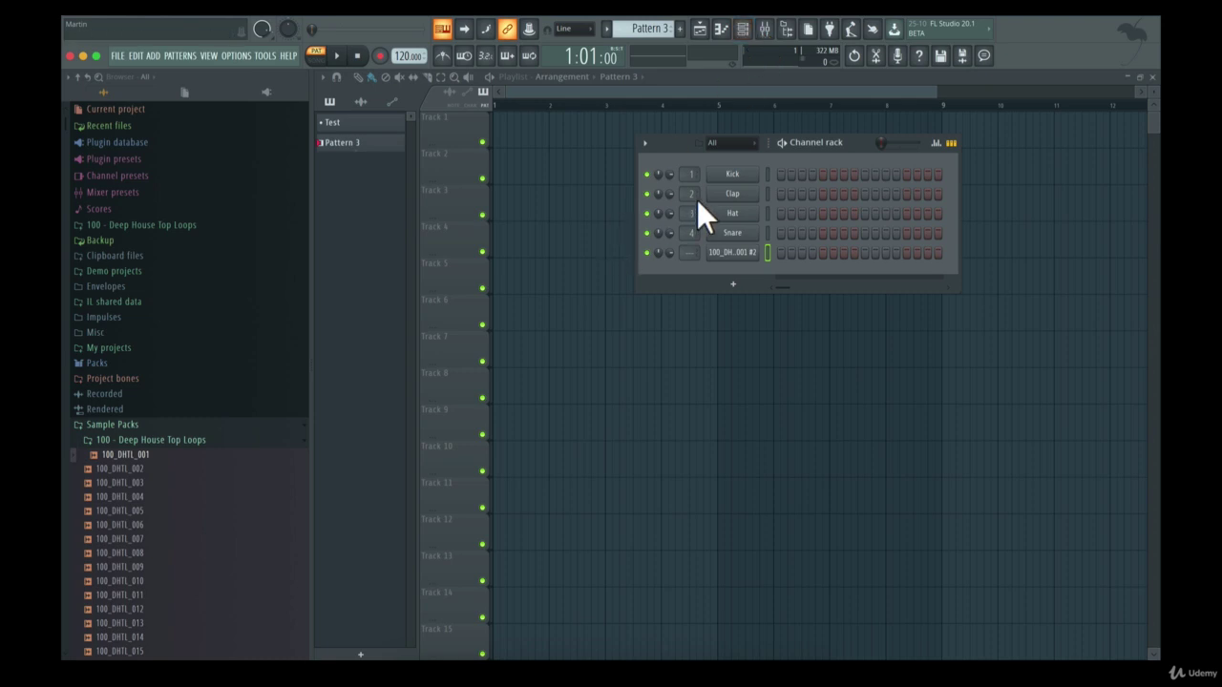
left_click(570, 216)
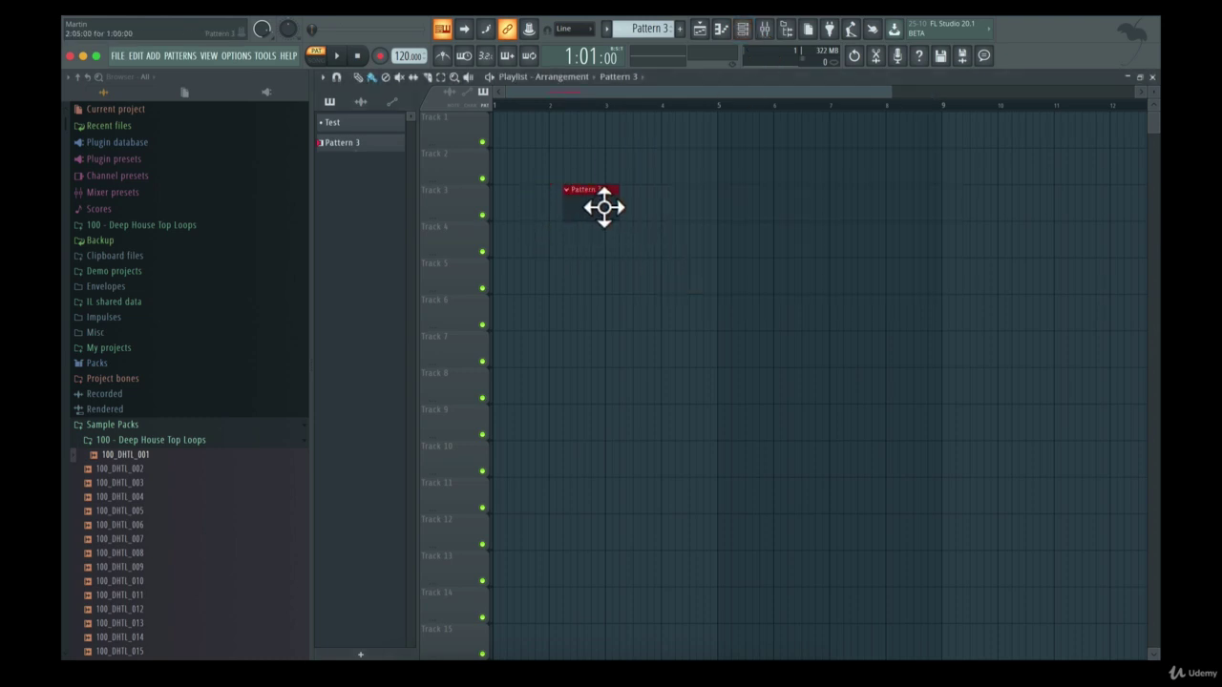
right_click(605, 207)
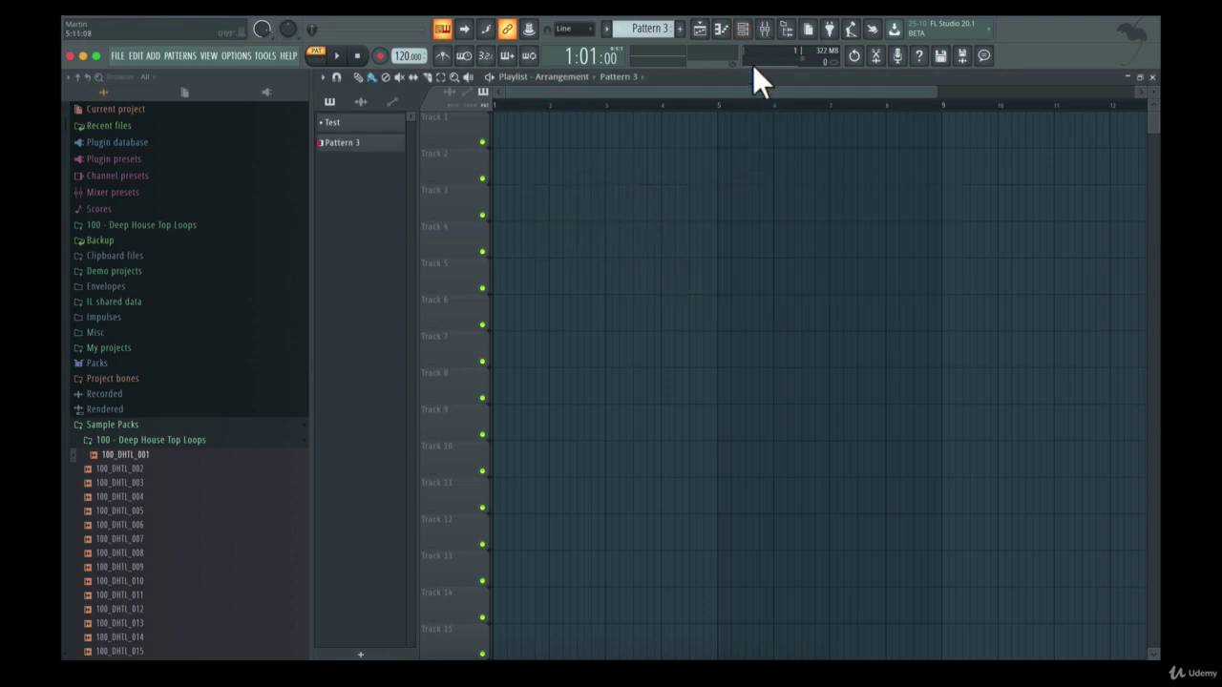
- Set the channel rack window to detached and move it down over the lower playlist tracks
left_click(755, 28)
left_click(645, 142)
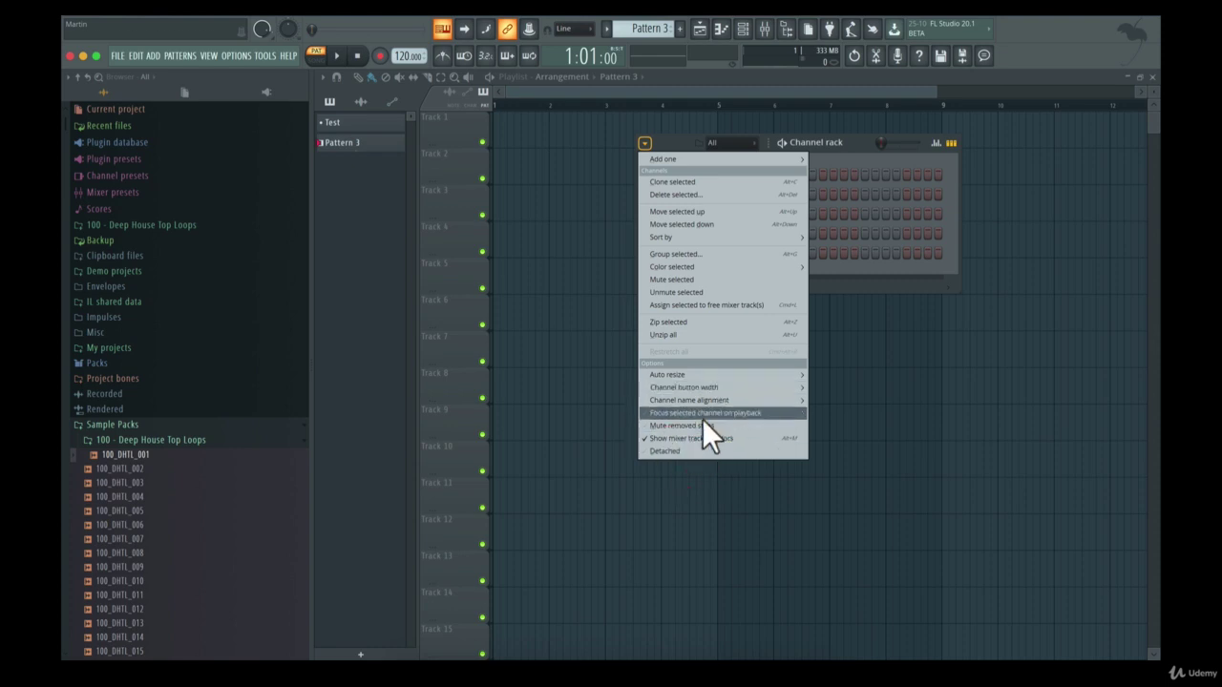
left_click(681, 454)
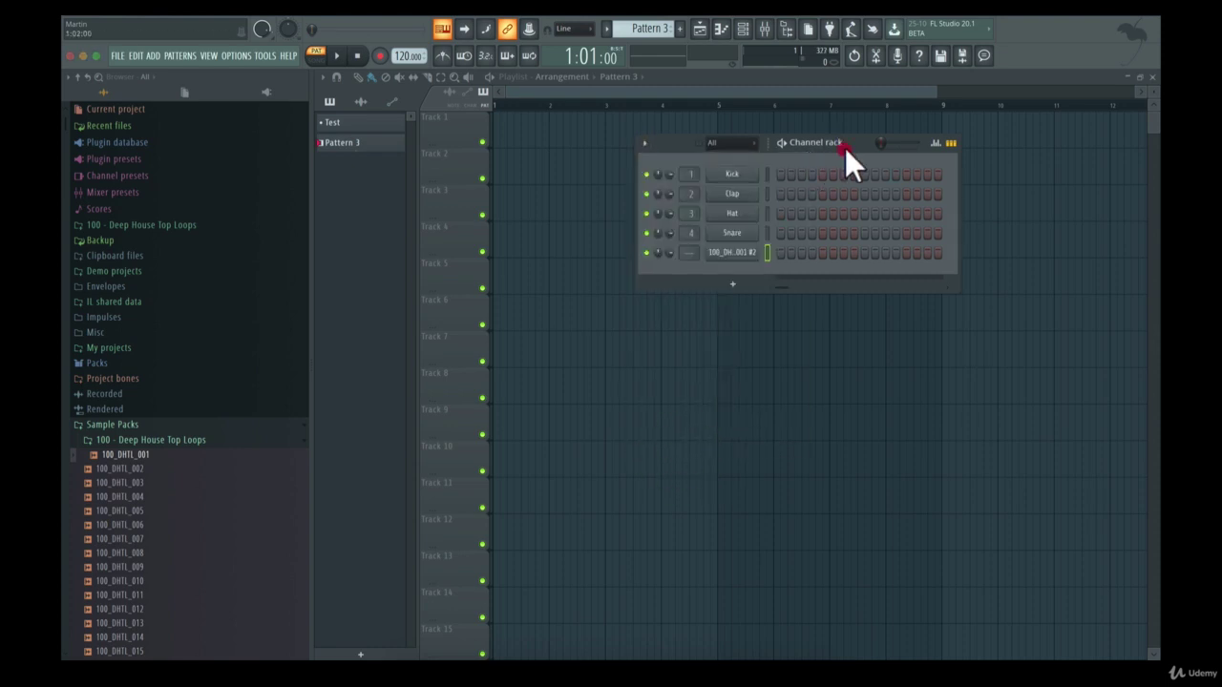
left_click_drag(845, 148, 560, 475)
- Try placing two Pattern 3 clips on Track 7 beside the detached channel rack, and remove both clips
left_click(611, 349)
left_click(737, 354)
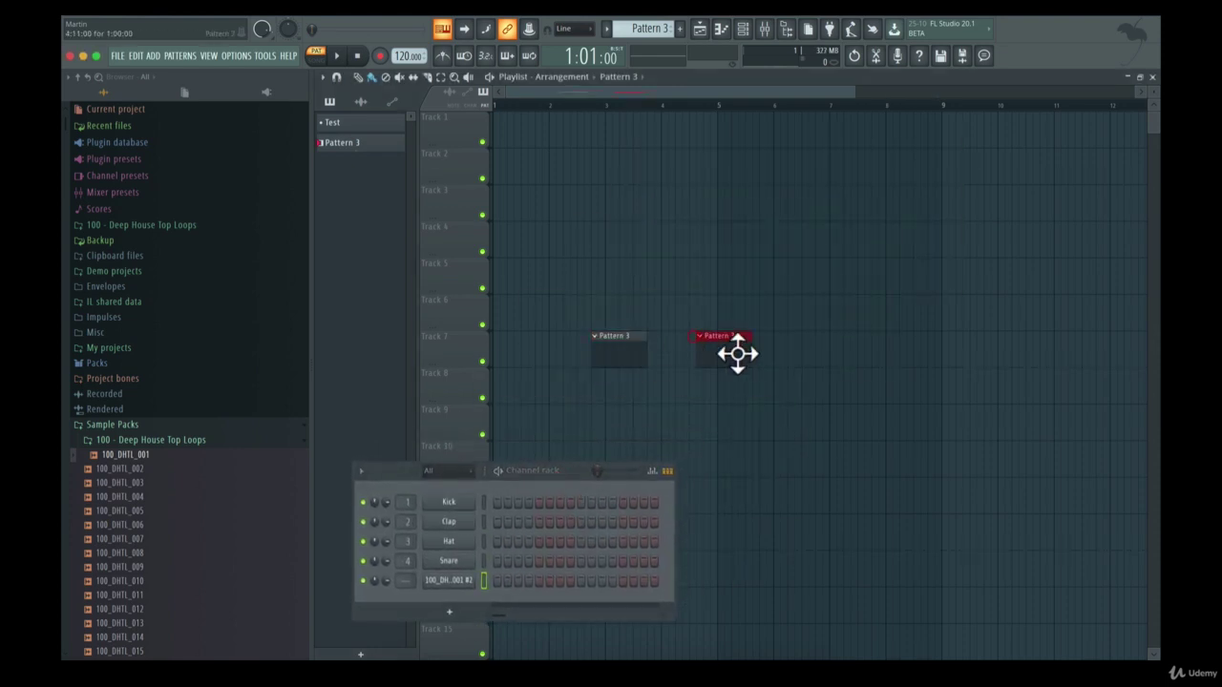
right_click(737, 355)
right_click(628, 363)
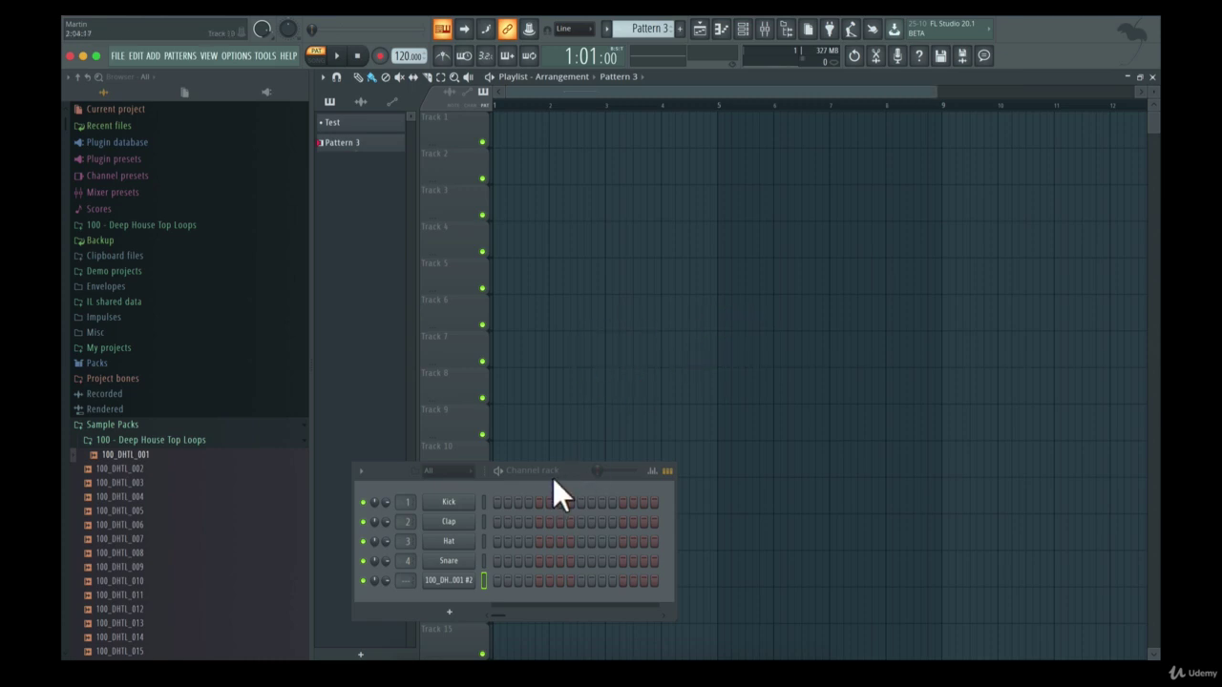
left_click(750, 28)
left_click(749, 29)
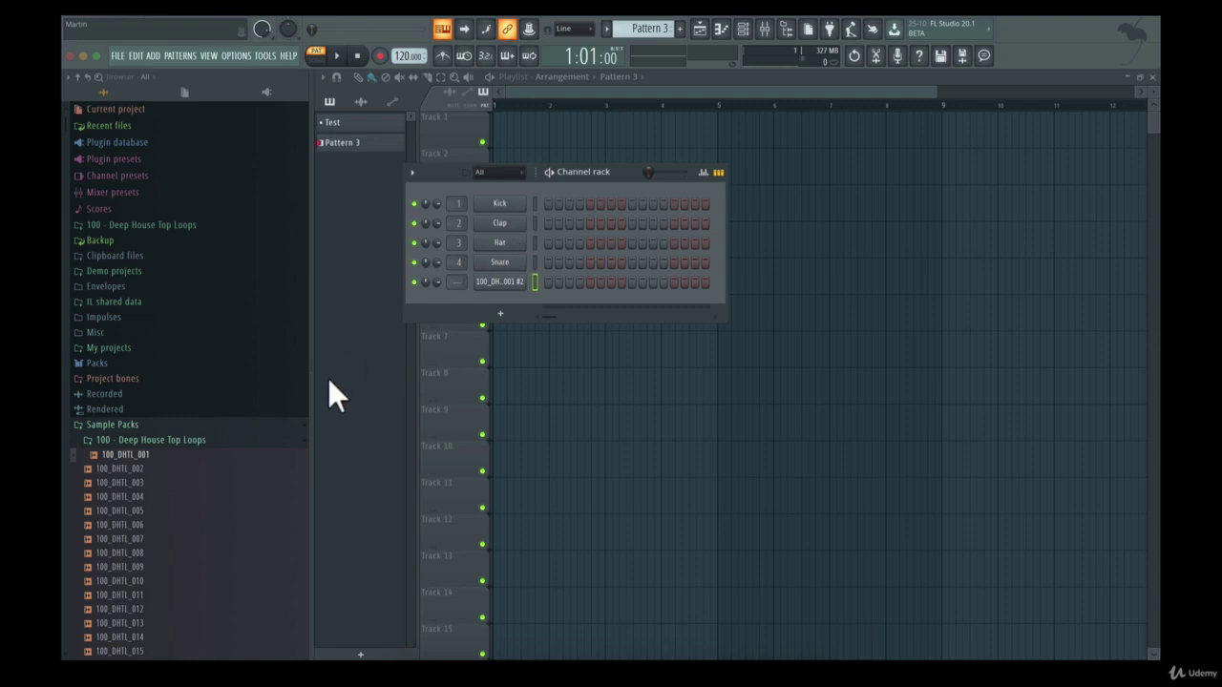
- Preview the 808 Kick from the Kicks folder of the Drums packs and add it to the channel rack as a new channel
left_click(116, 425)
left_click(124, 363)
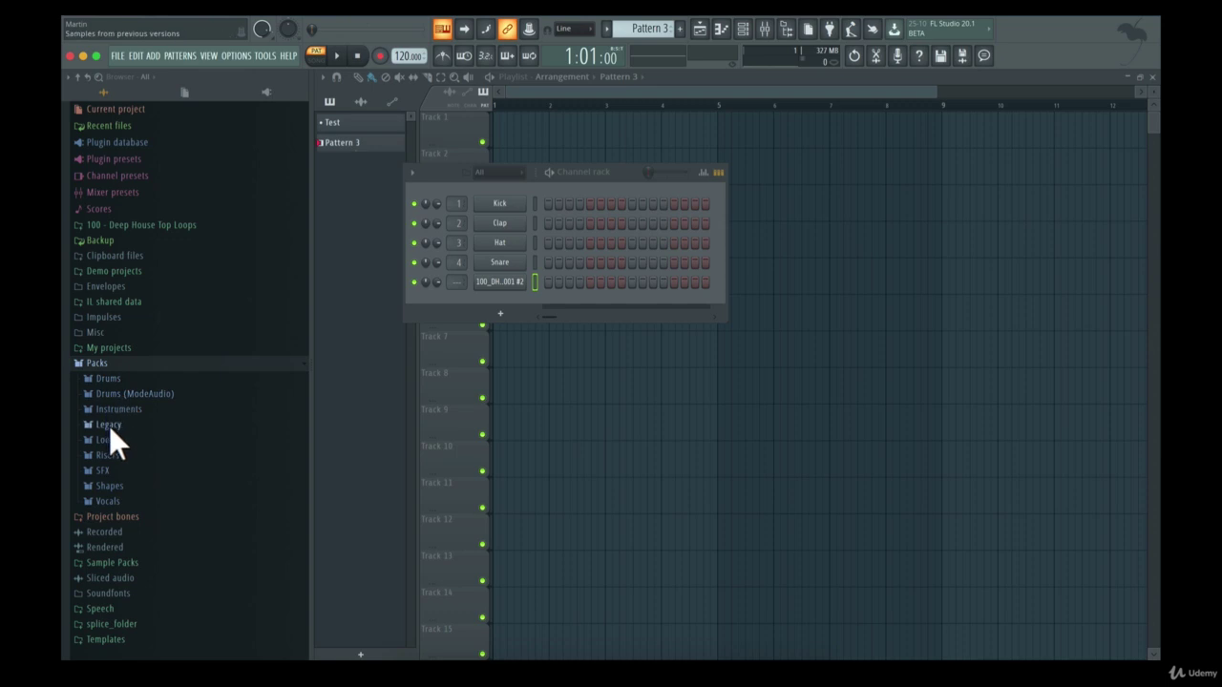
left_click(127, 376)
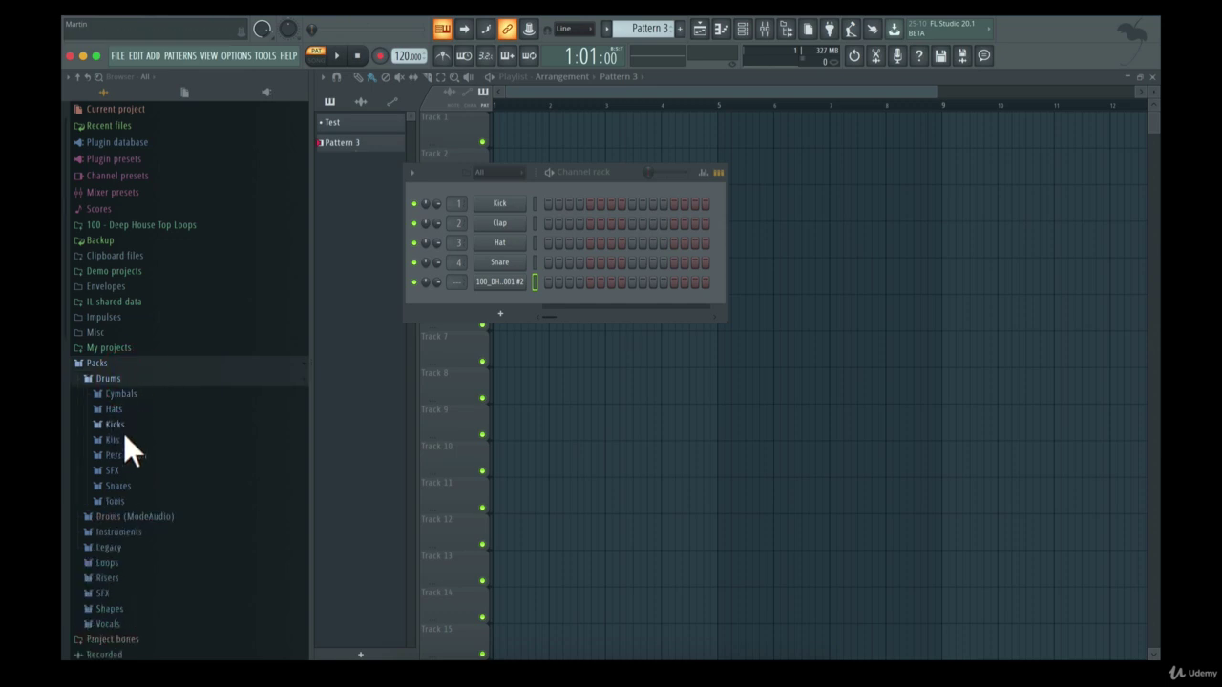
left_click(127, 424)
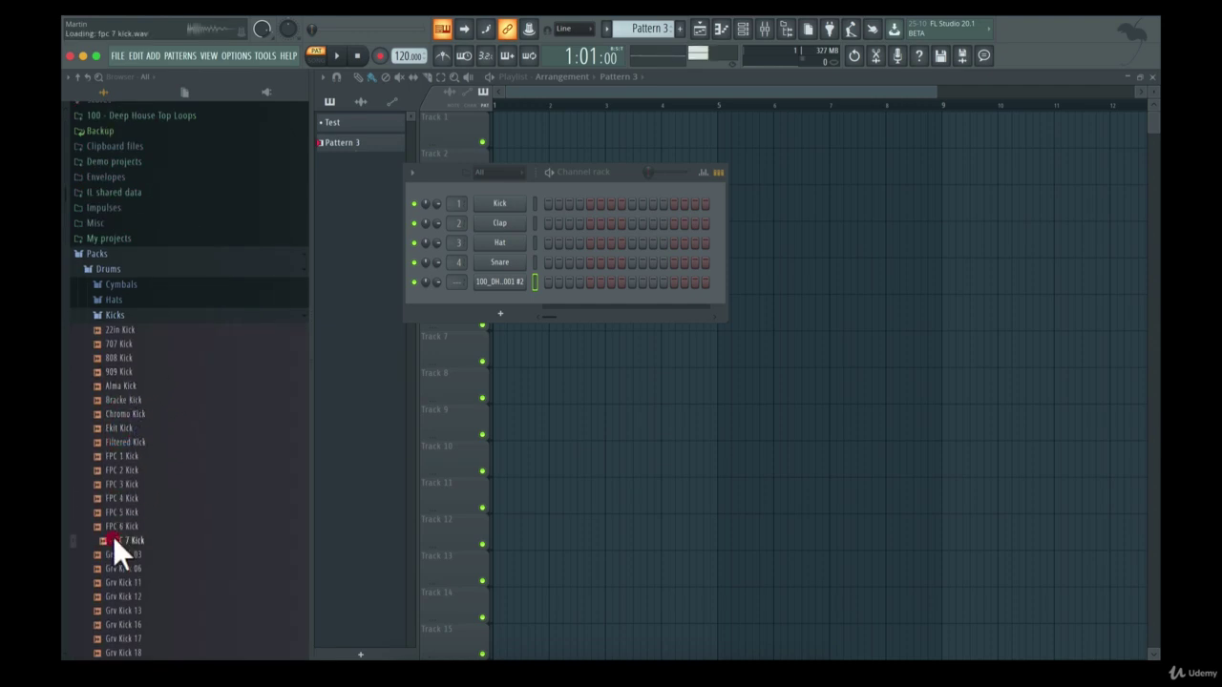
left_click(145, 355)
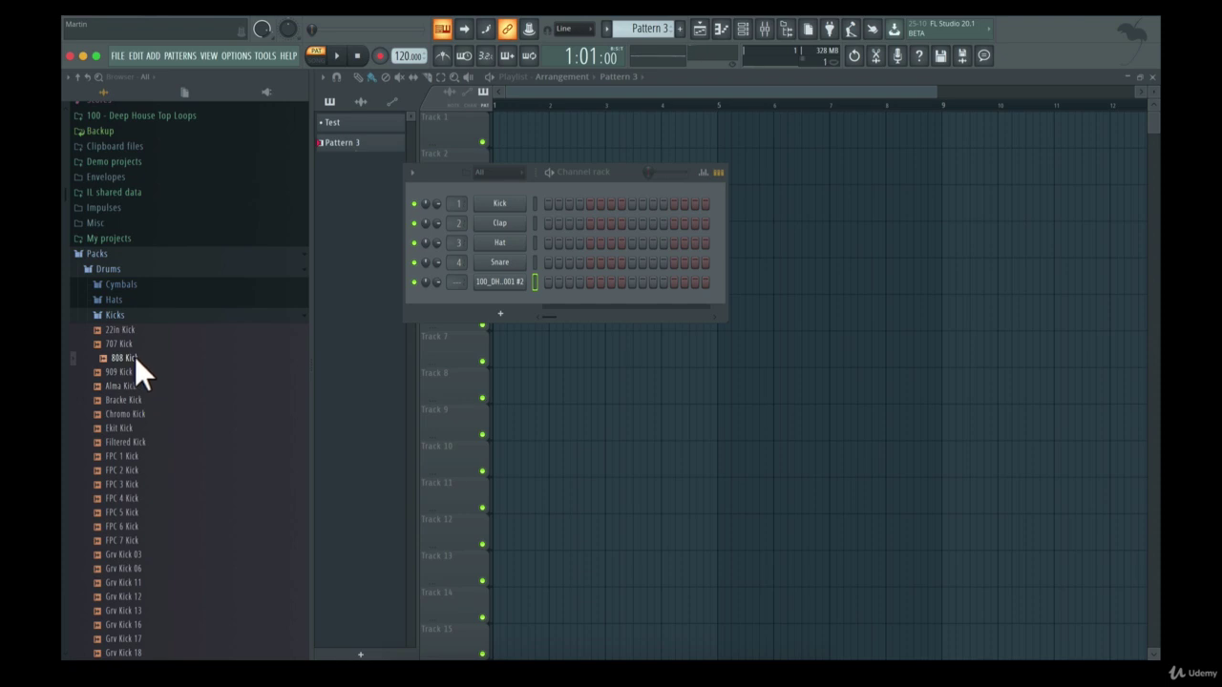
left_click_drag(120, 355, 501, 296)
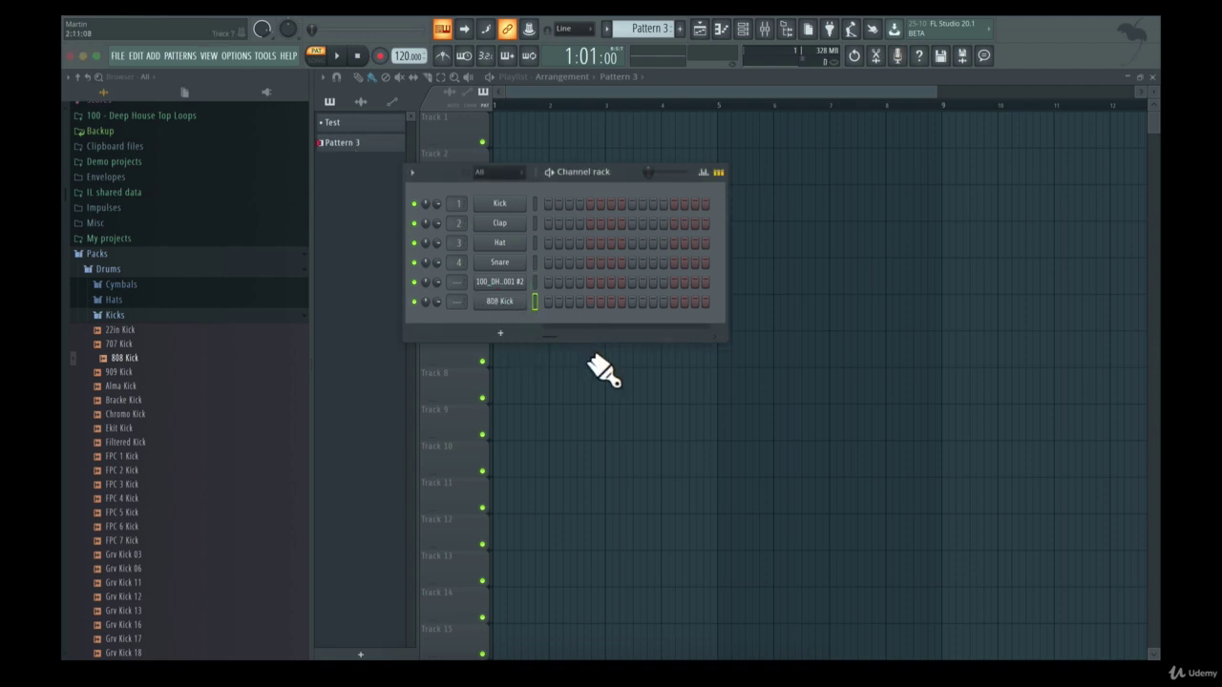
- Collapse the Kicks folder and expand the Guitar folder of the Instruments packs to view its contents
left_click(210, 316)
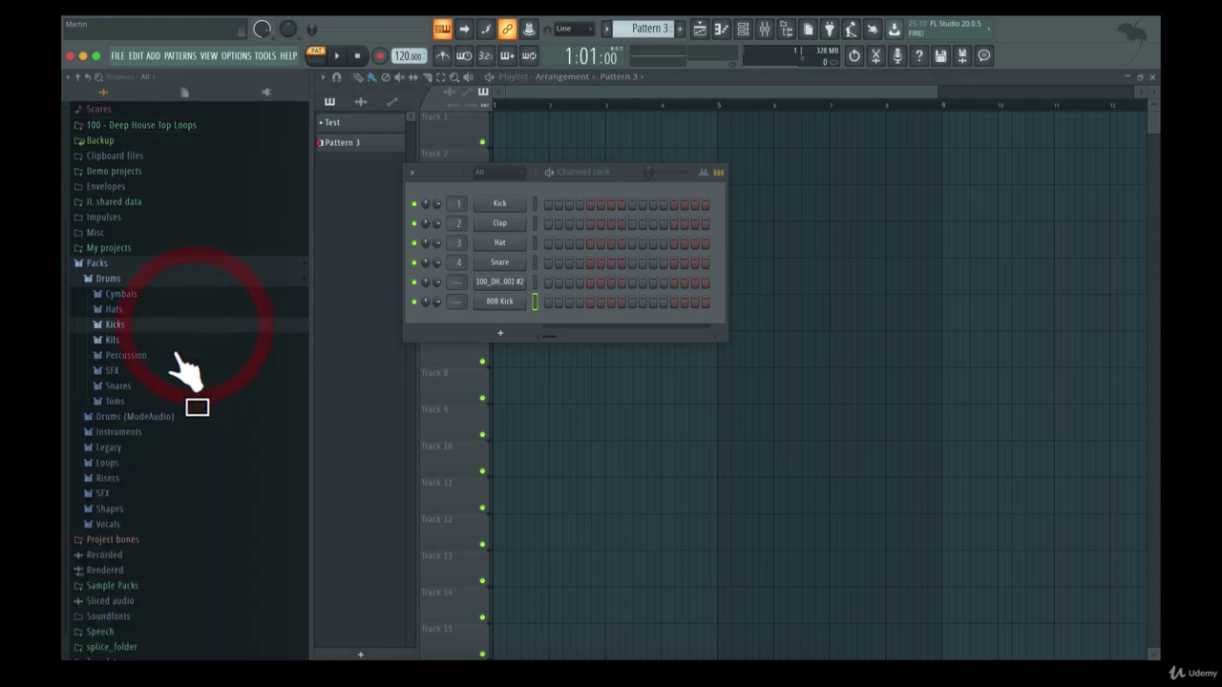
left_click(144, 432)
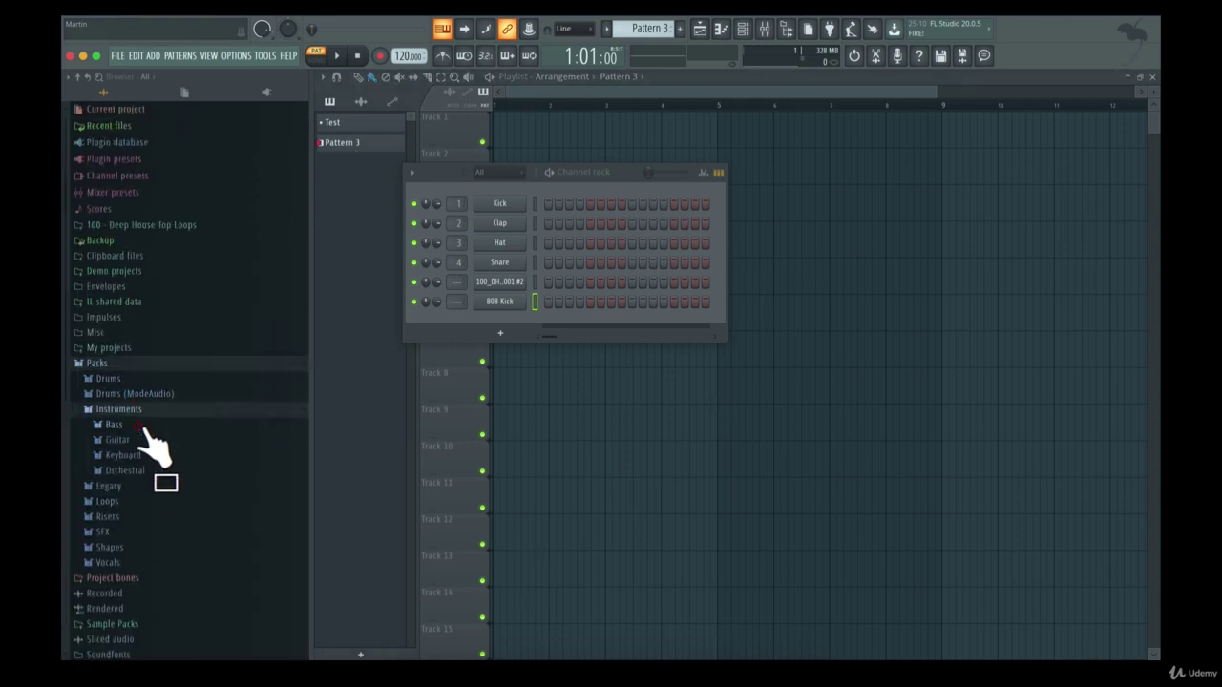
left_click(138, 440)
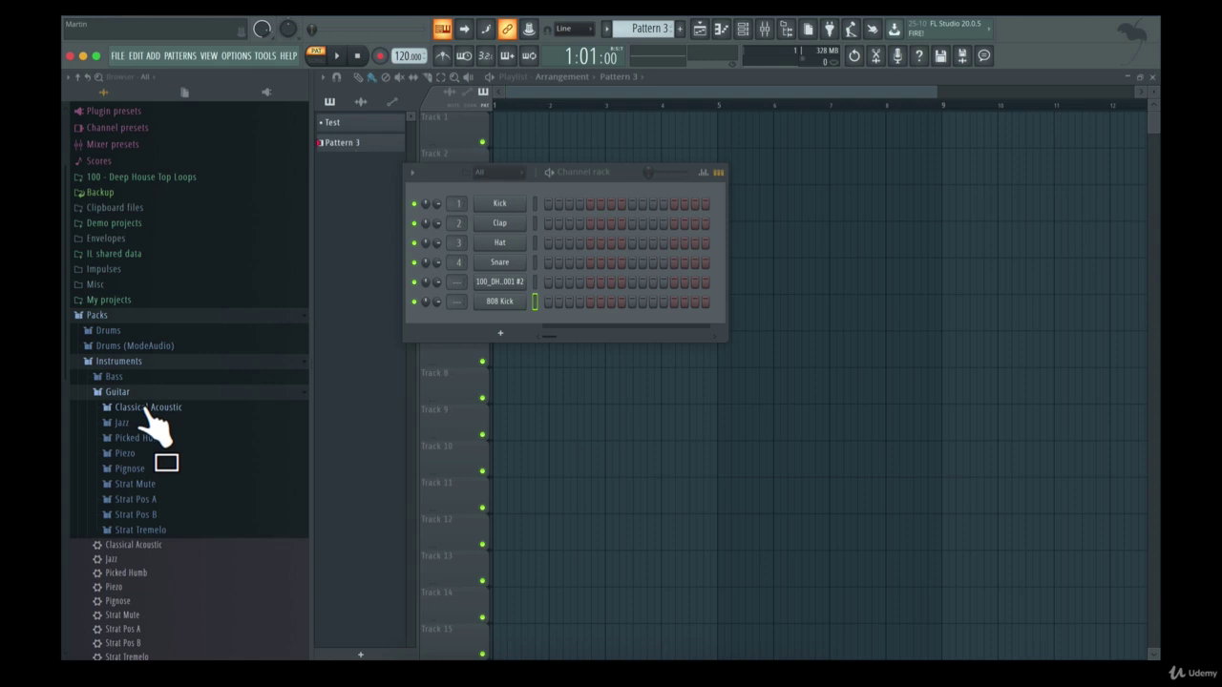
- Preview Classical Acoustic (1) from the Classical Acoustic folder and add it to the channel rack as a new channel
left_click(147, 408)
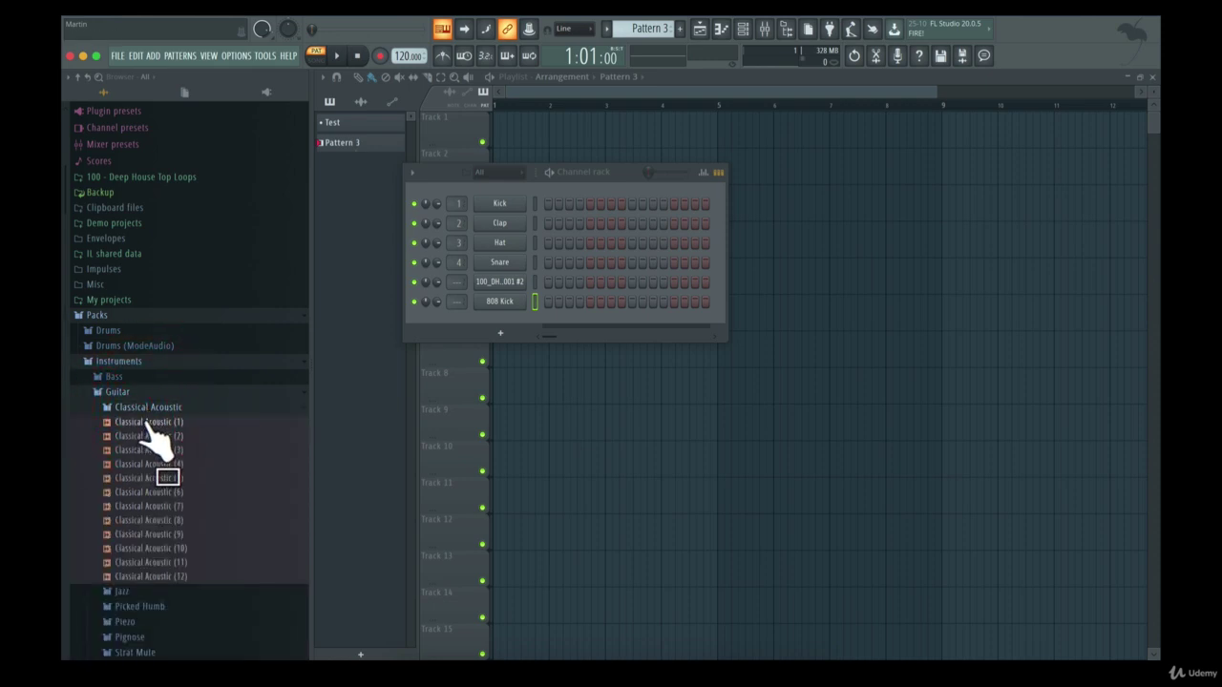
left_click(145, 422)
left_click_drag(145, 422, 493, 320)
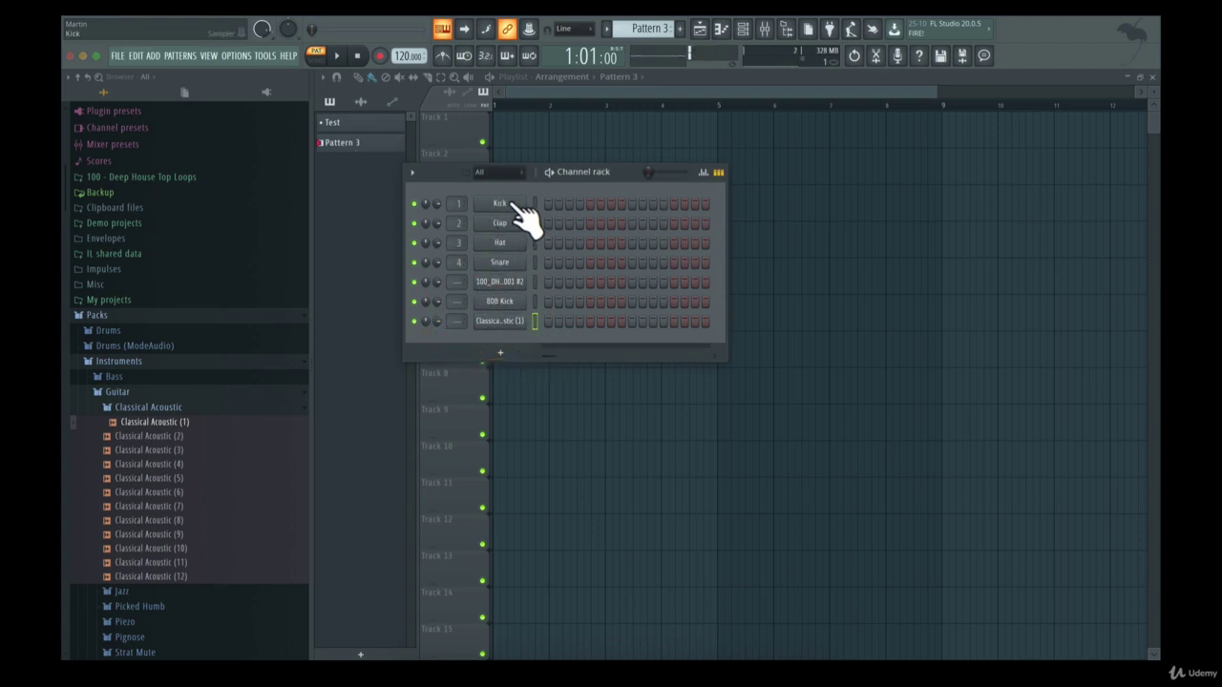
- View the 808 Kick channel's sampler and envelope settings with the channel rack moved aside, preview its waveform, and close the settings
left_click(499, 301)
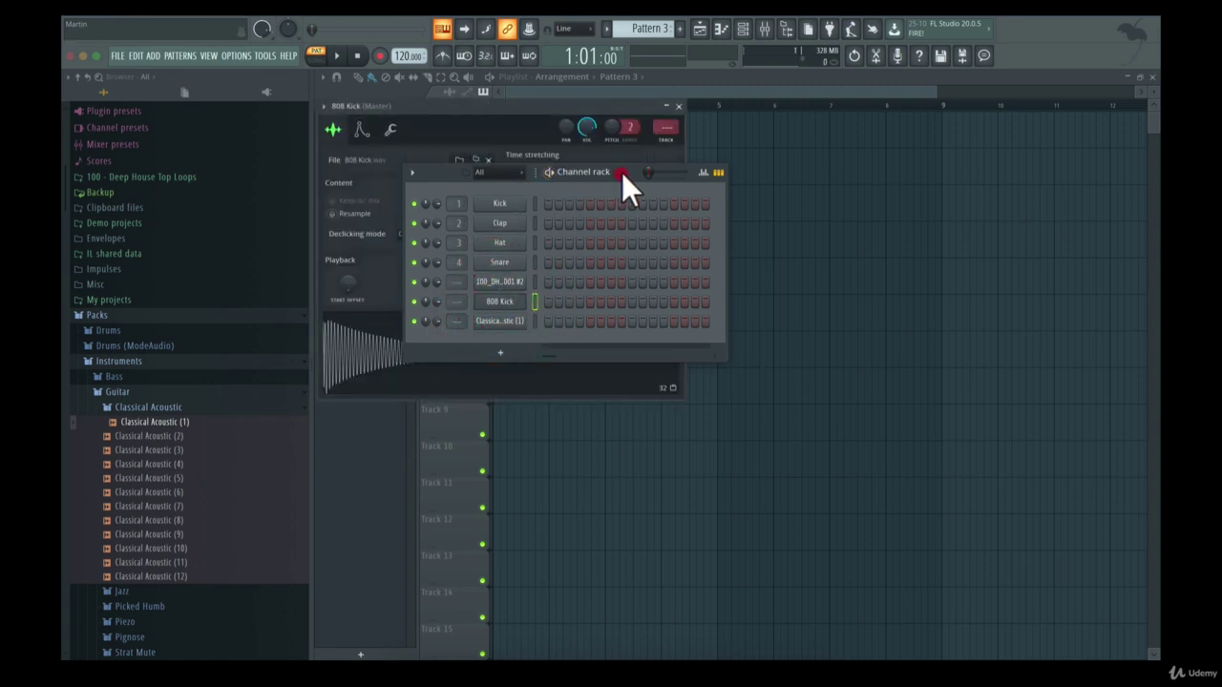
left_click_drag(621, 172, 934, 139)
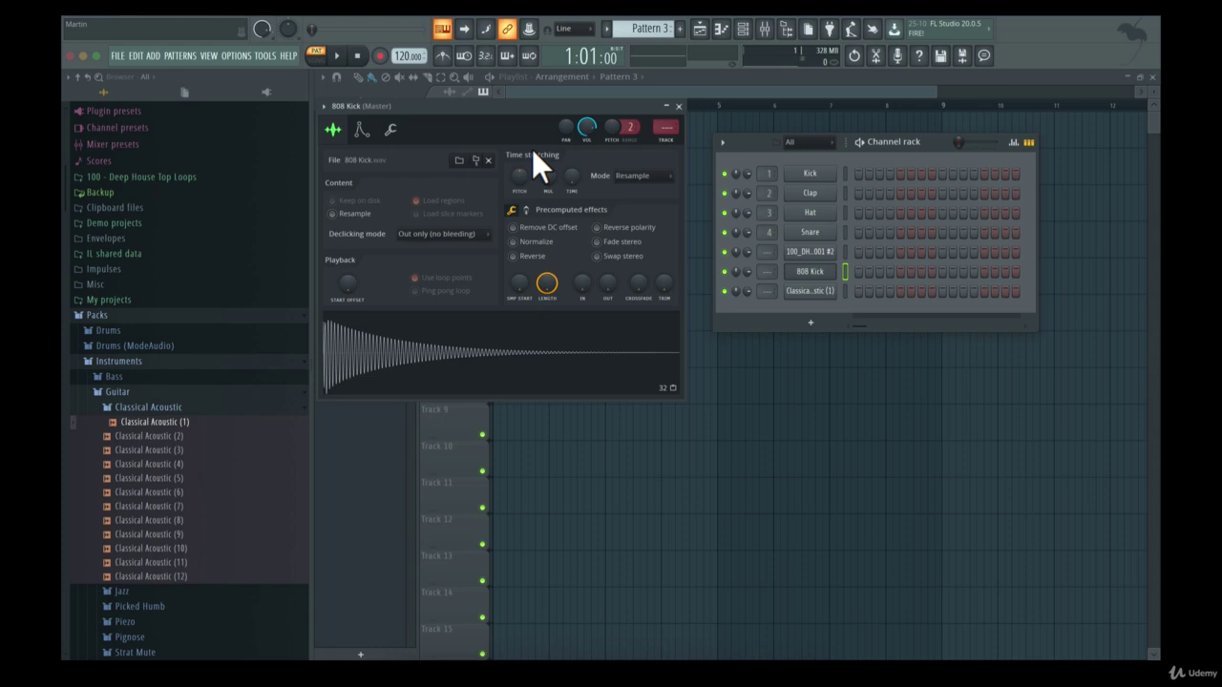
left_click(442, 368)
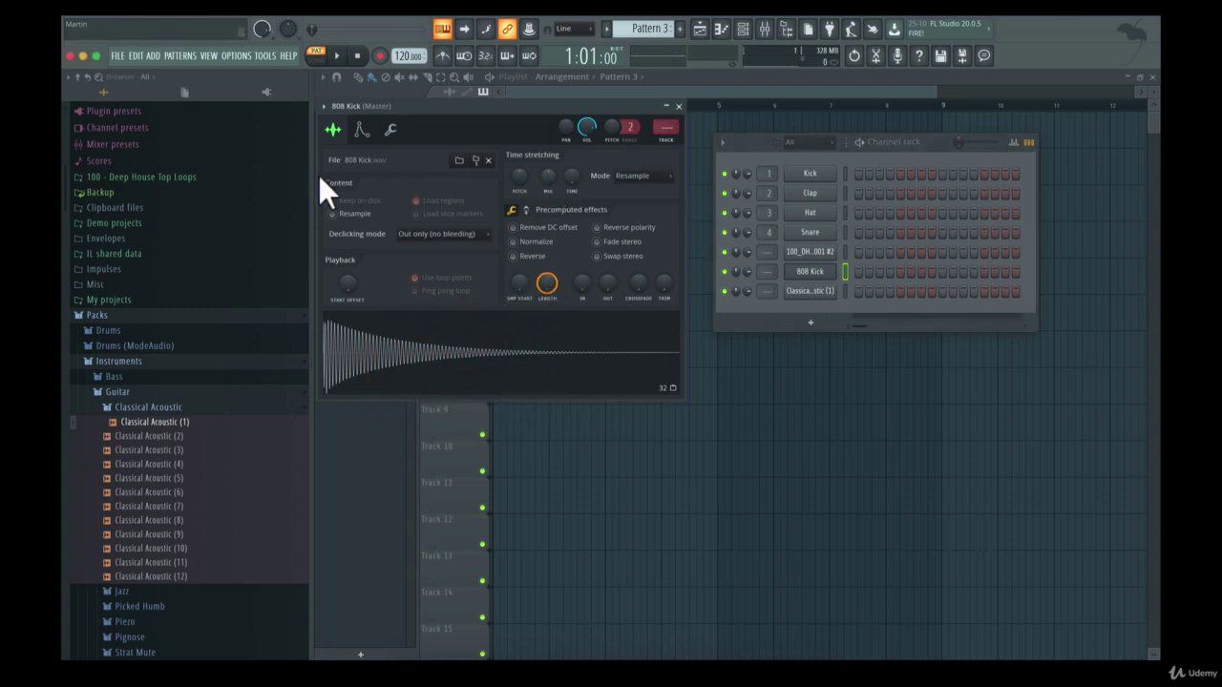
left_click(362, 129)
left_click(678, 106)
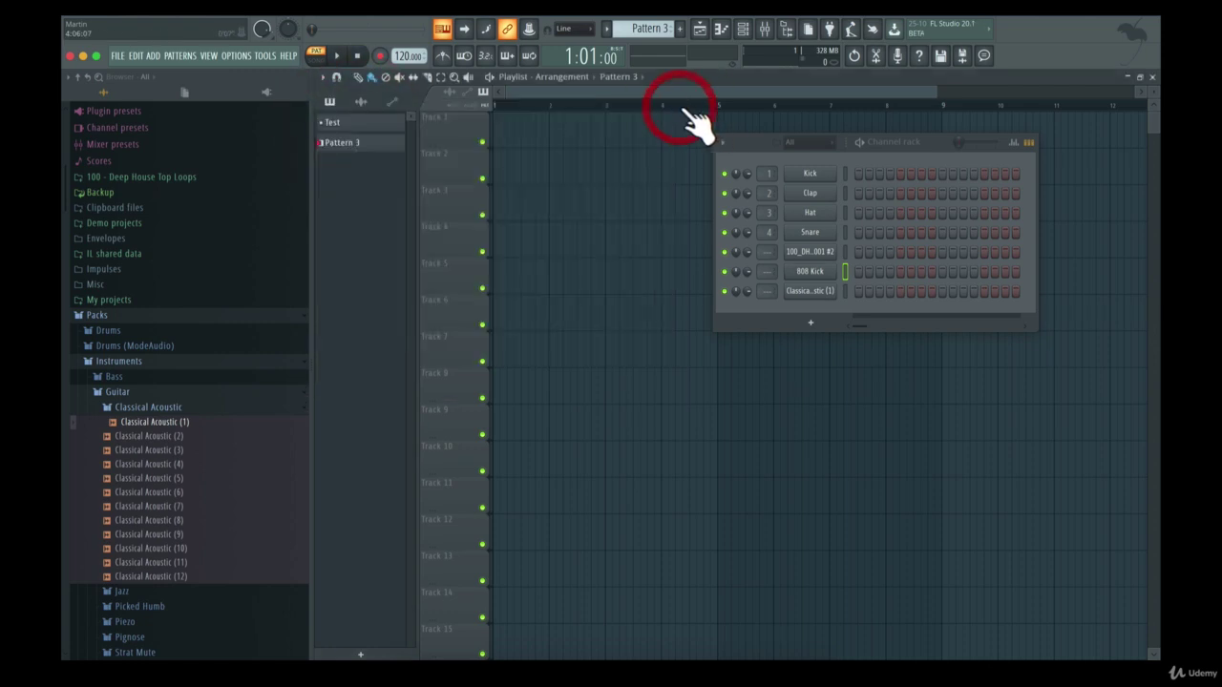
- Move the channel rack back over the playlist and view the sampler settings of each channel, from Classical Acoustic (1) to Kick
left_click_drag(934, 151, 749, 182)
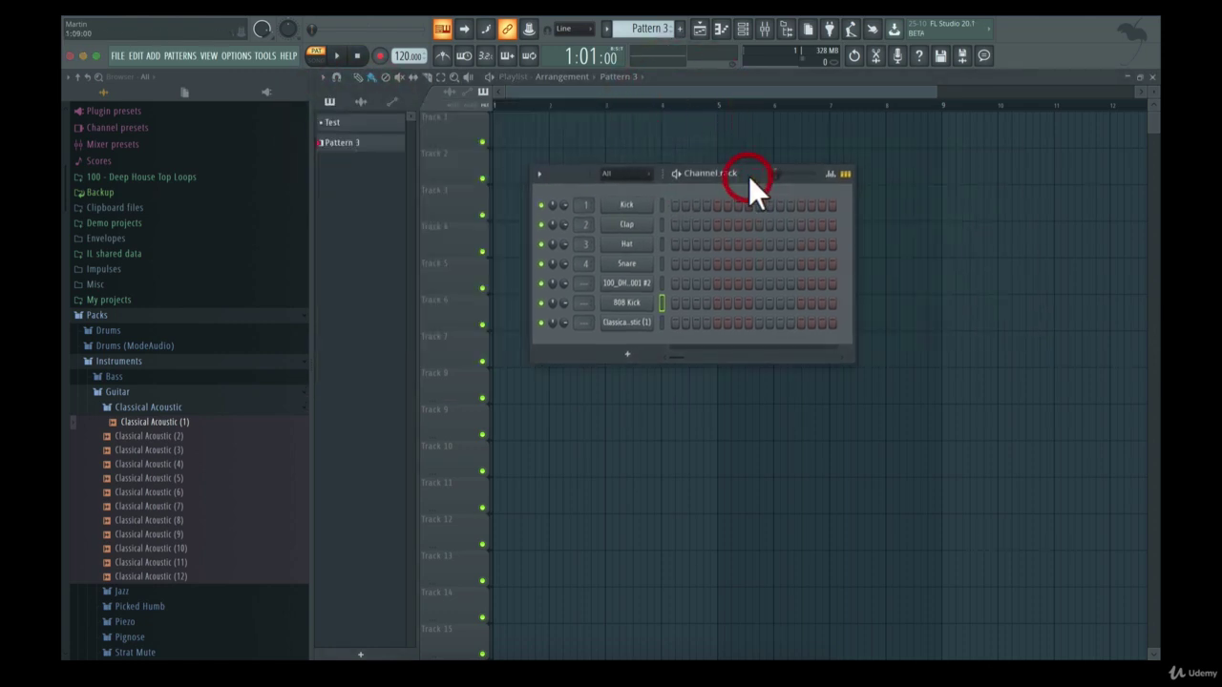
left_click(627, 323)
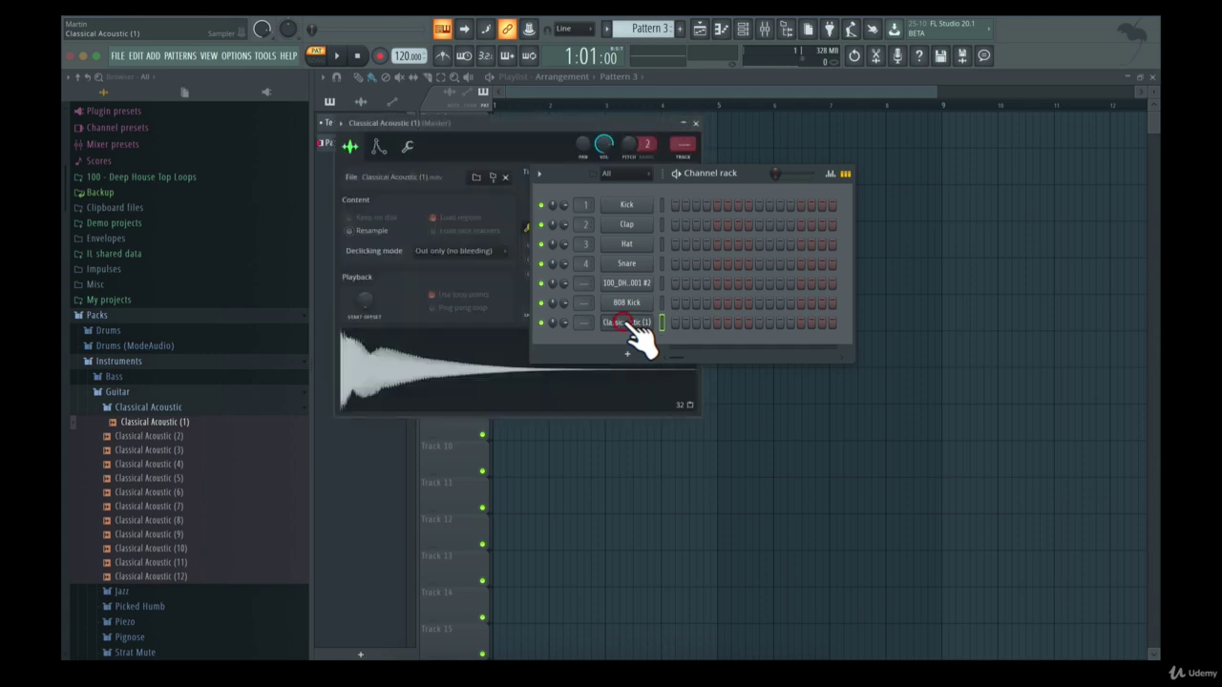
left_click(626, 283)
left_click(626, 302)
left_click(627, 264)
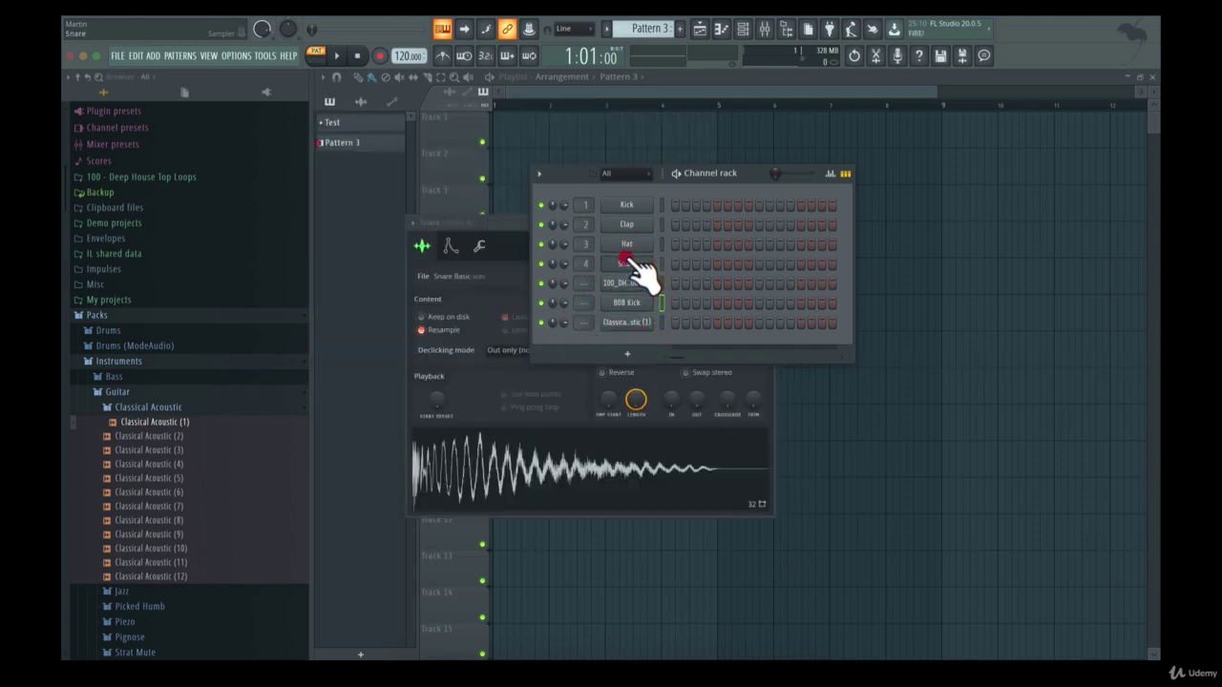
left_click(626, 244)
left_click(626, 224)
left_click(638, 196)
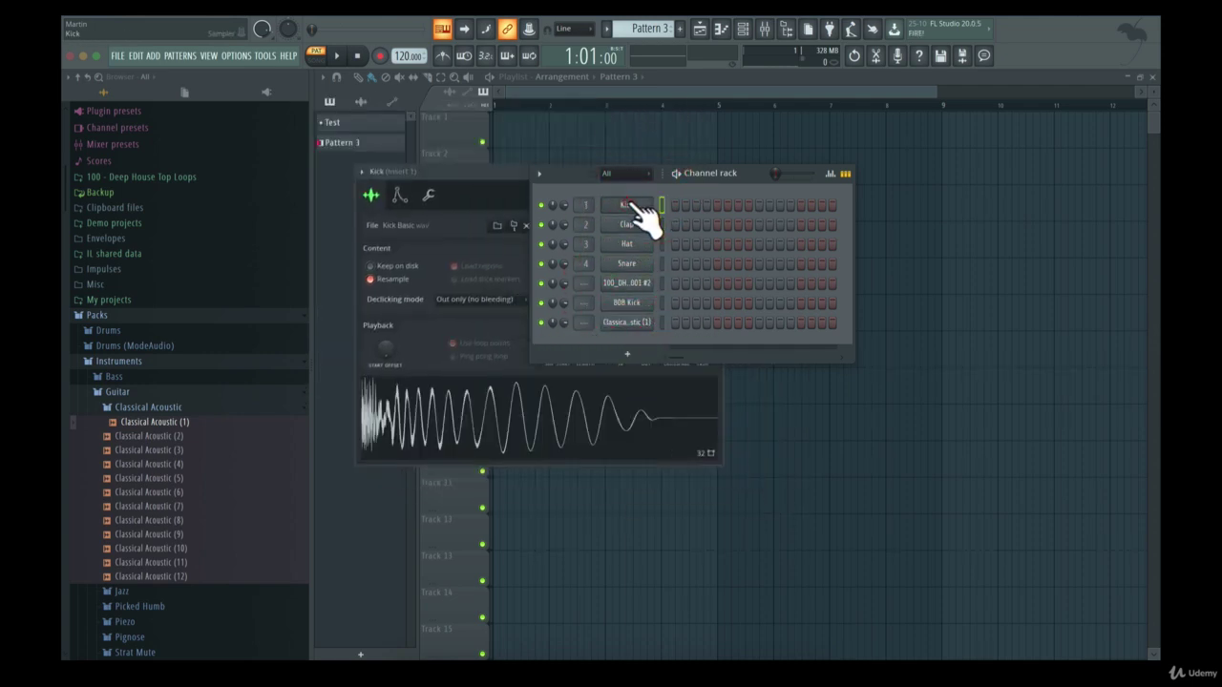
left_click(513, 177)
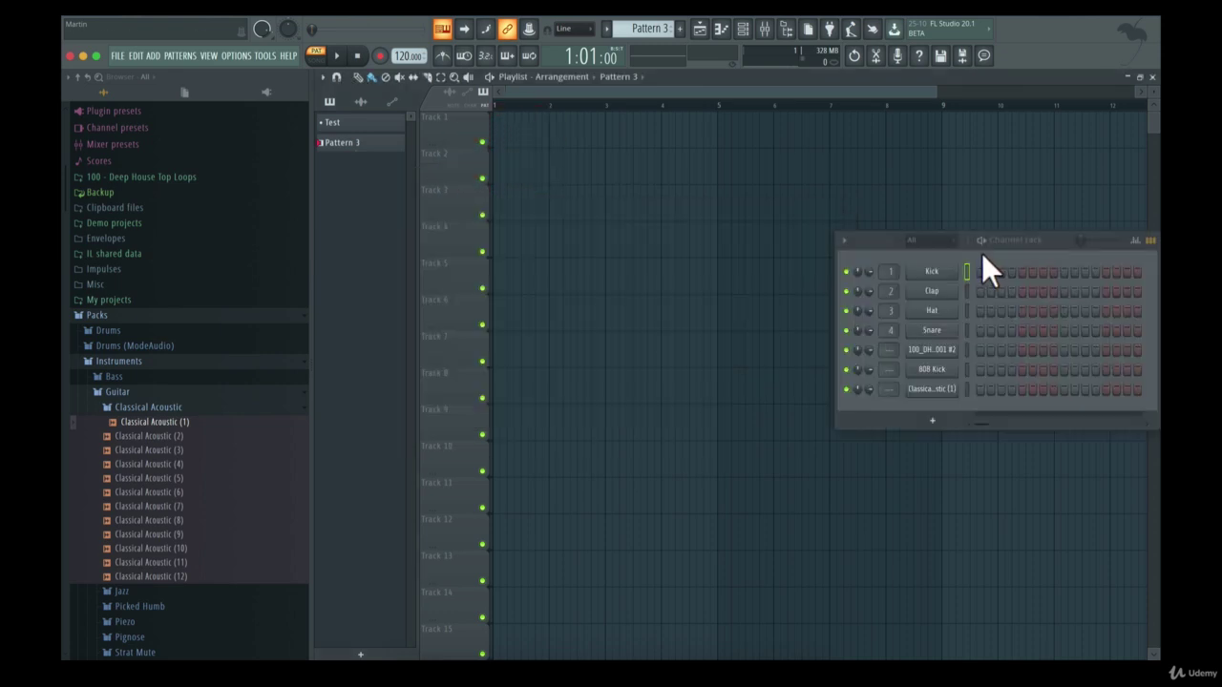
- Open the Kick channel's sampler settings and adjust its volume to about 74%
left_click(981, 254)
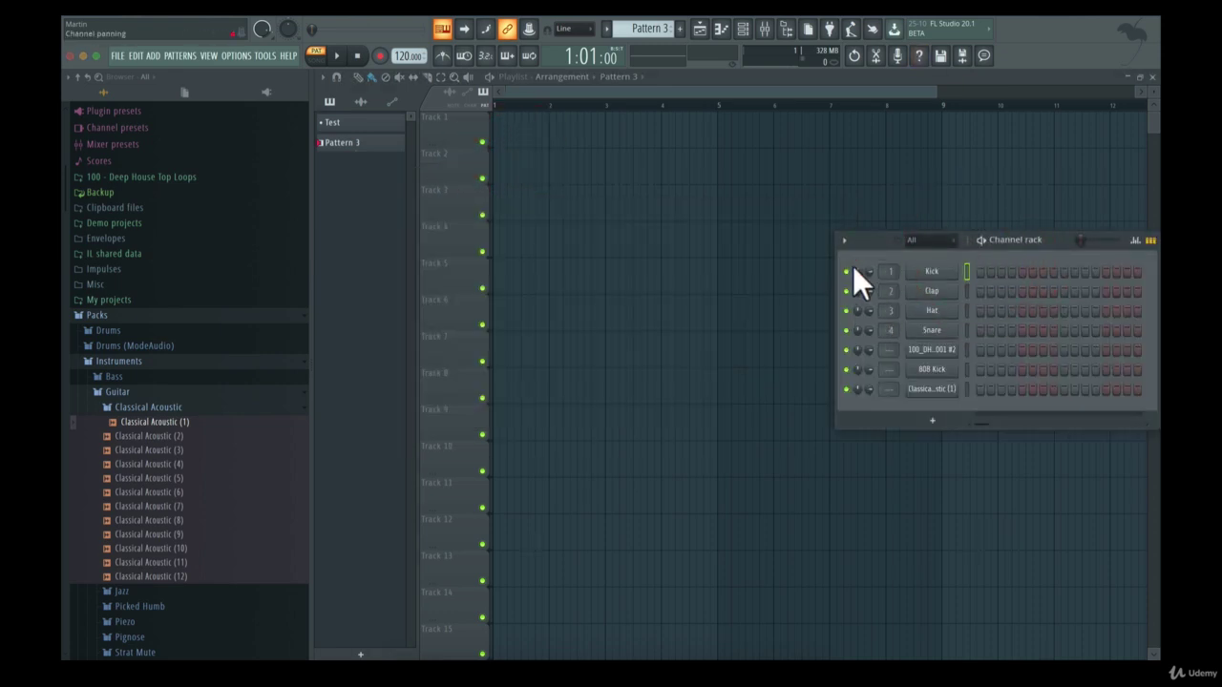
left_click_drag(859, 268, 870, 281)
left_click(933, 275)
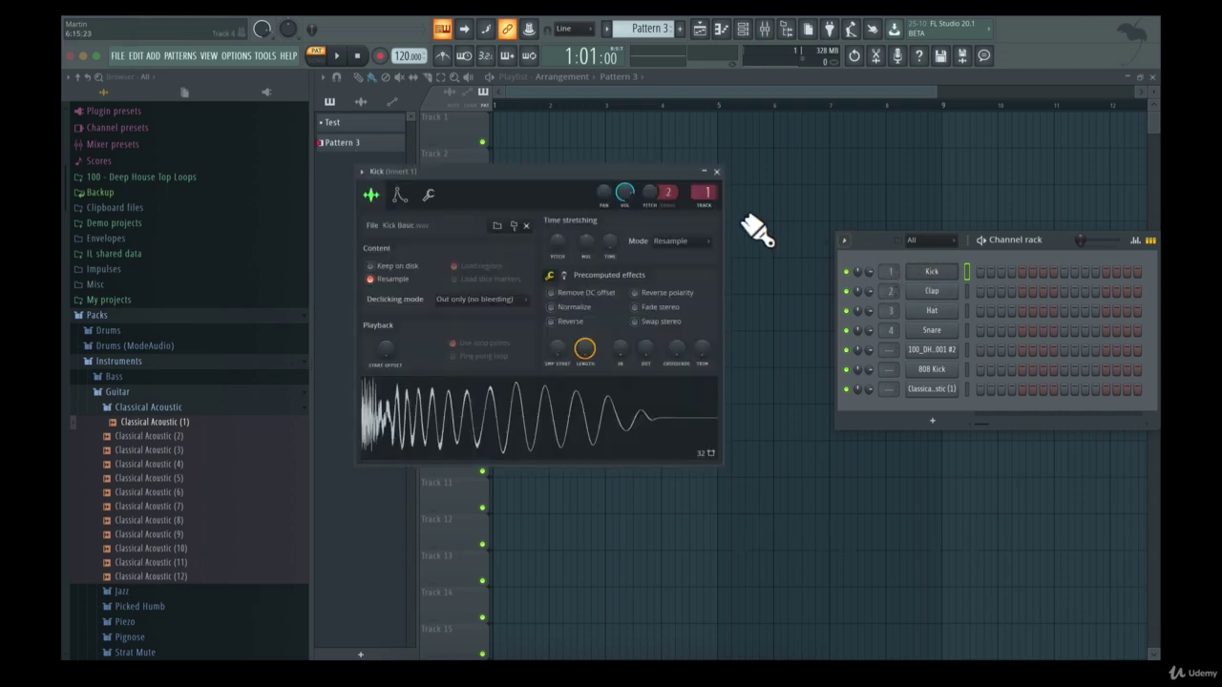
left_click_drag(625, 194, 625, 188)
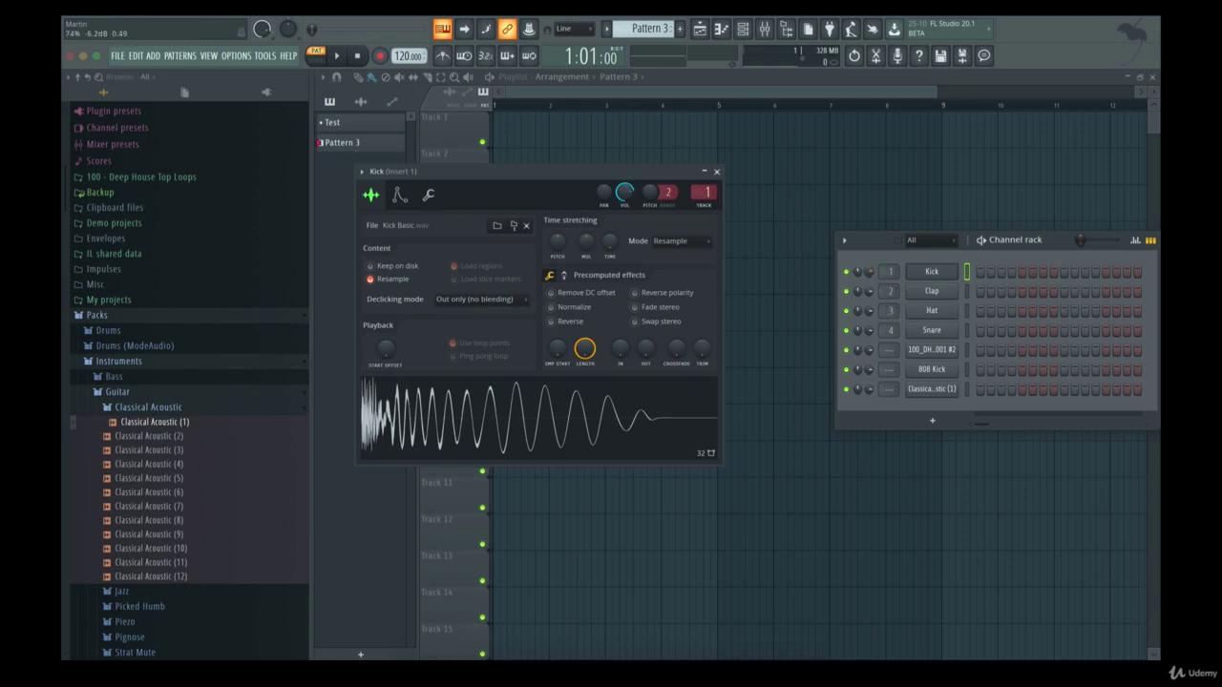
- Show the mixer and route the Kick channel to mixer track 10
left_click(856, 293)
left_click_drag(892, 285, 892, 285)
left_click(770, 29)
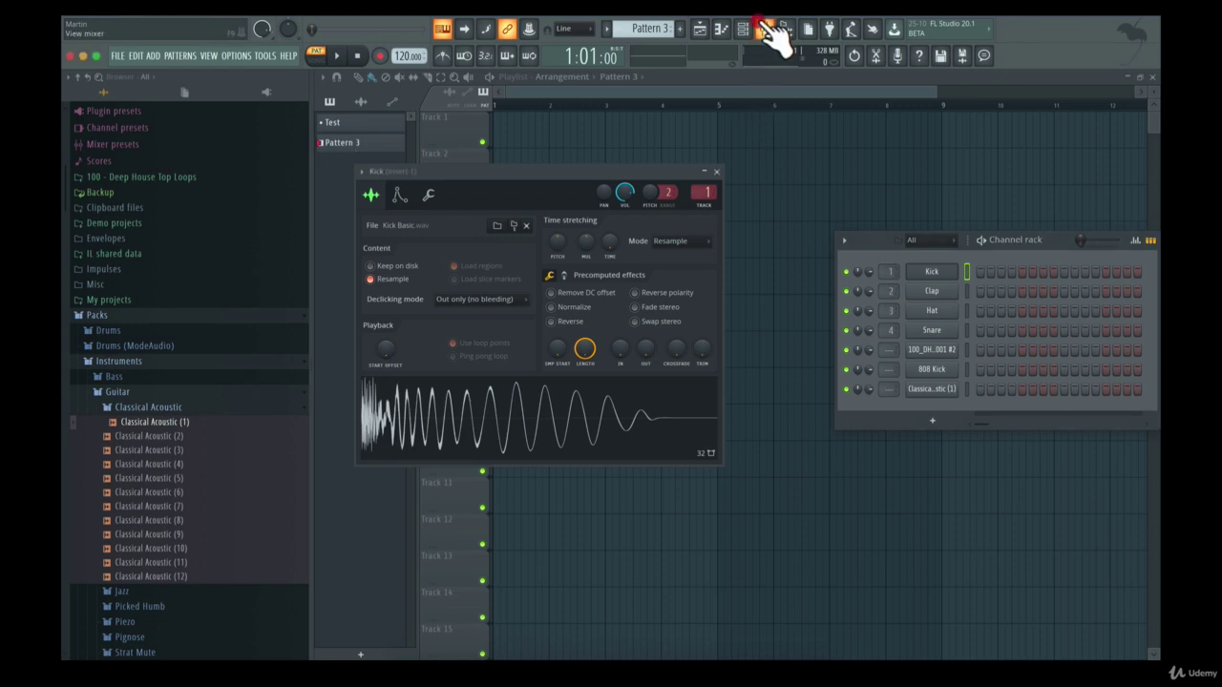
left_click_drag(768, 333, 656, 338)
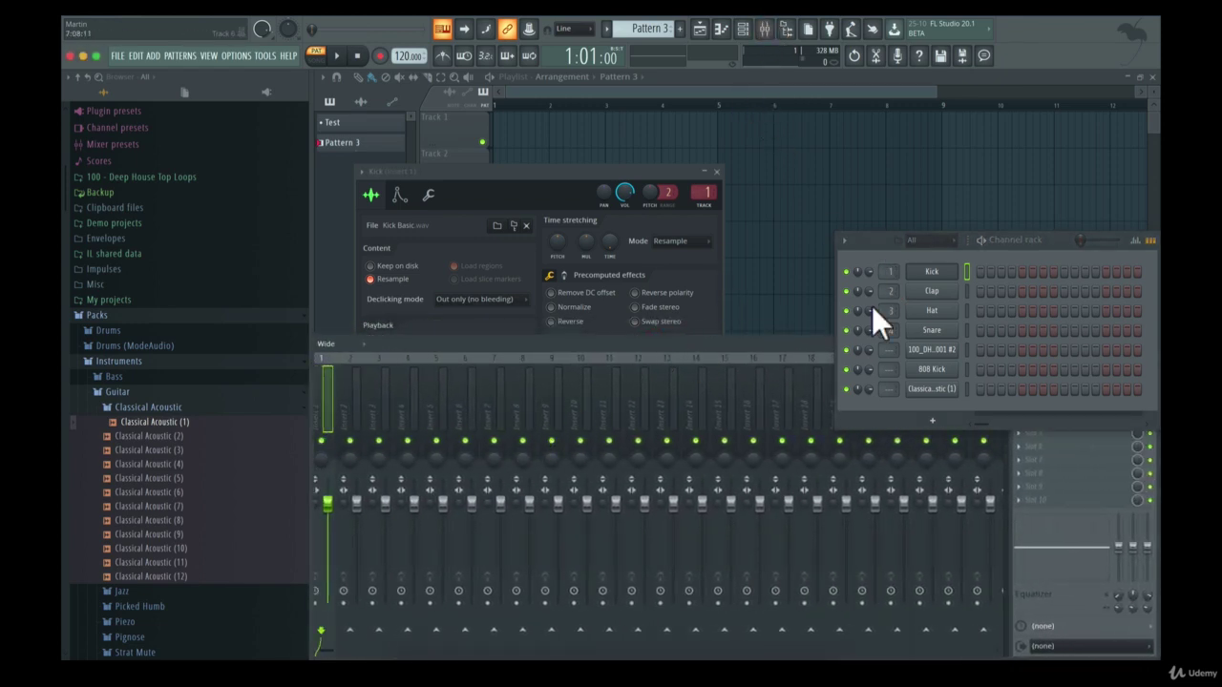
left_click_drag(898, 273, 897, 204)
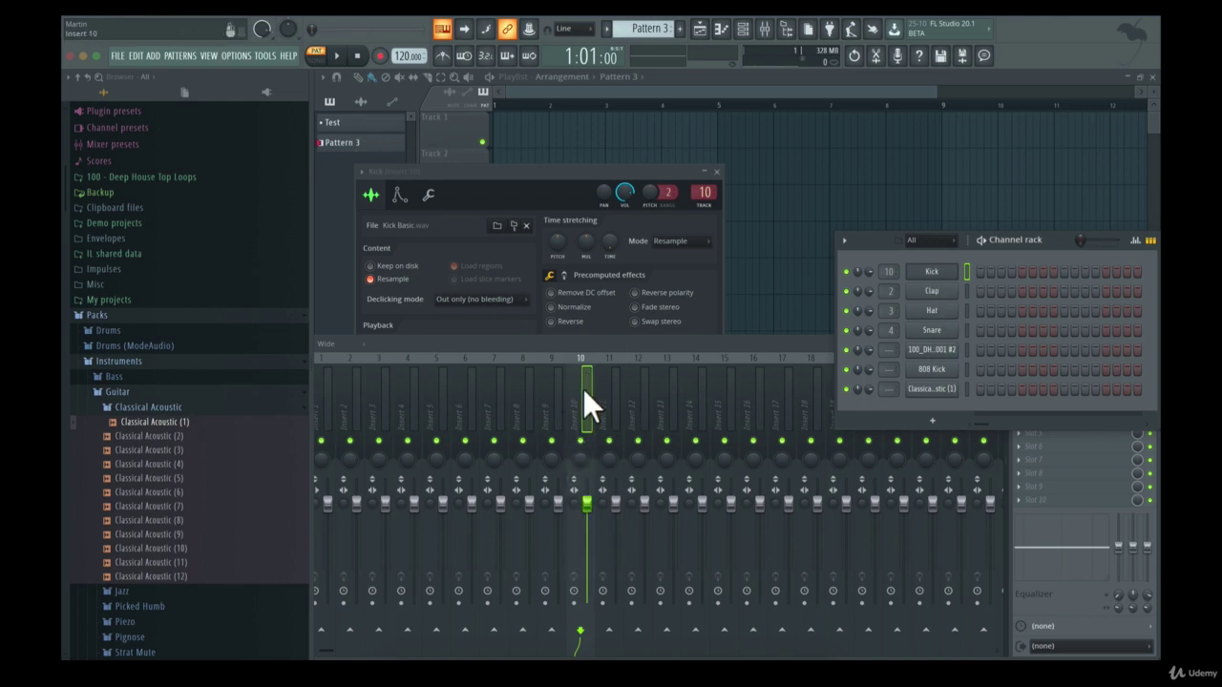
- Examine the available options for the Kick channel's mixer track number and dismiss them
mouse_move(898, 280)
left_mouse_down()
mouse_move(897, 315)
mouse_move(897, 280)
left_mouse_up()
right_click(892, 277)
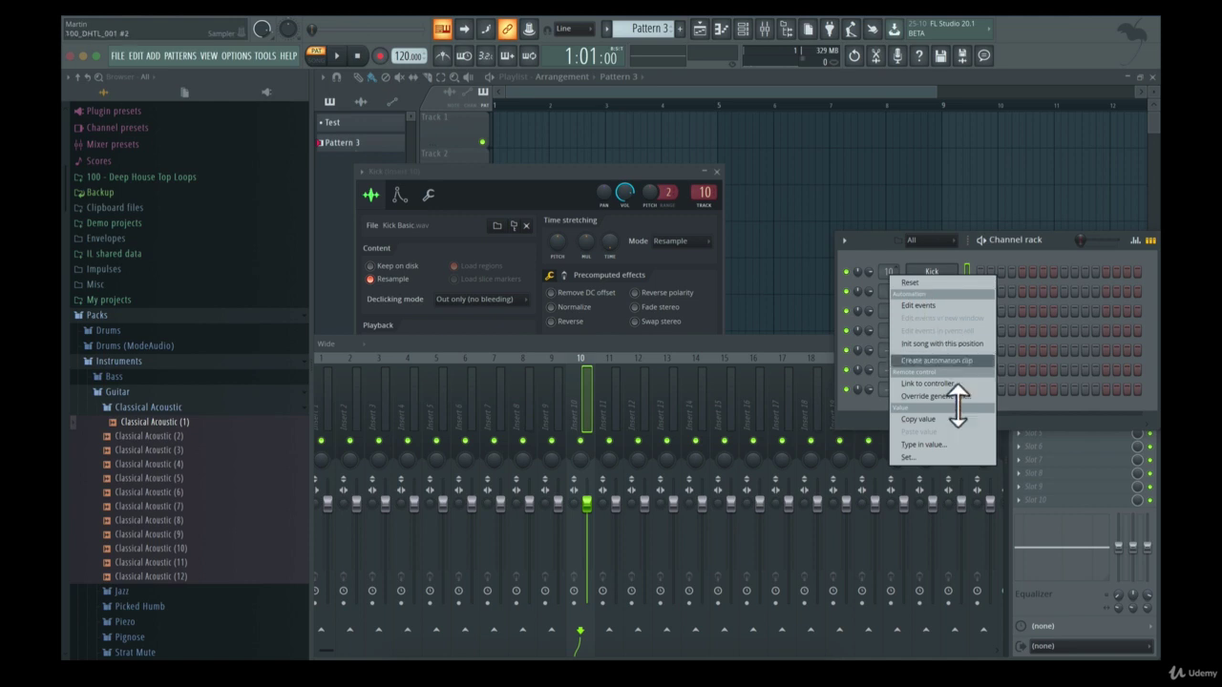
left_click(970, 273)
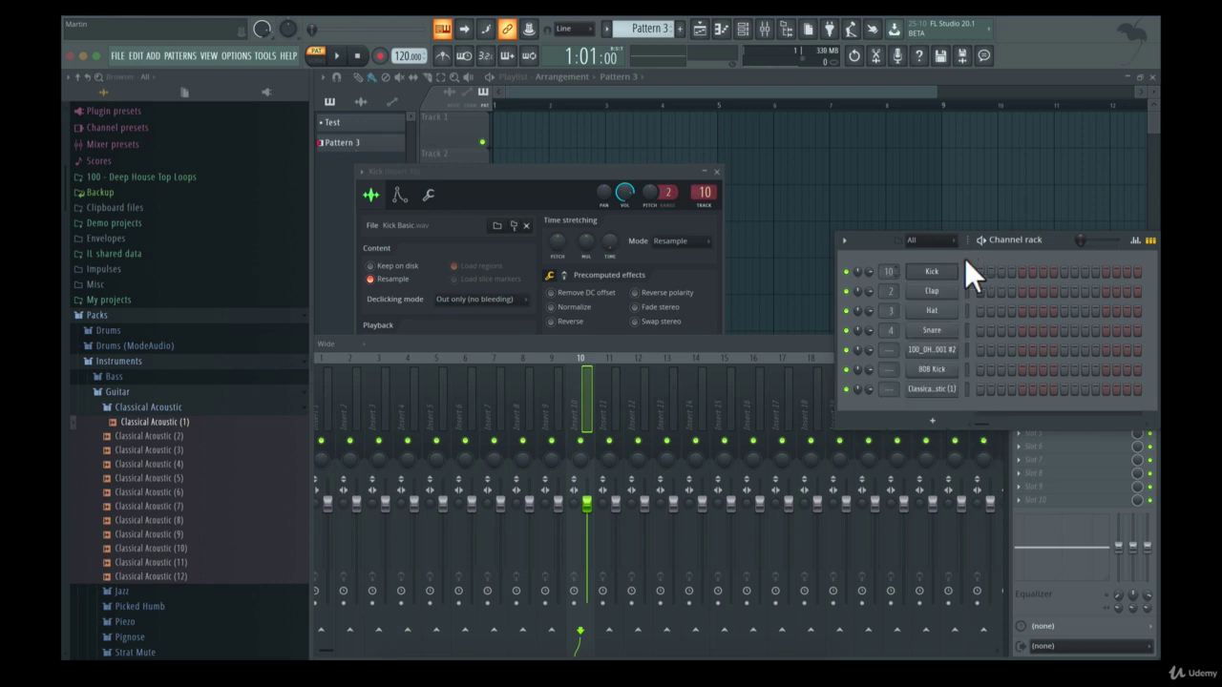
mouse_move(901, 273)
left_mouse_down()
mouse_move(901, 305)
mouse_move(897, 283)
left_mouse_up()
right_click(892, 273)
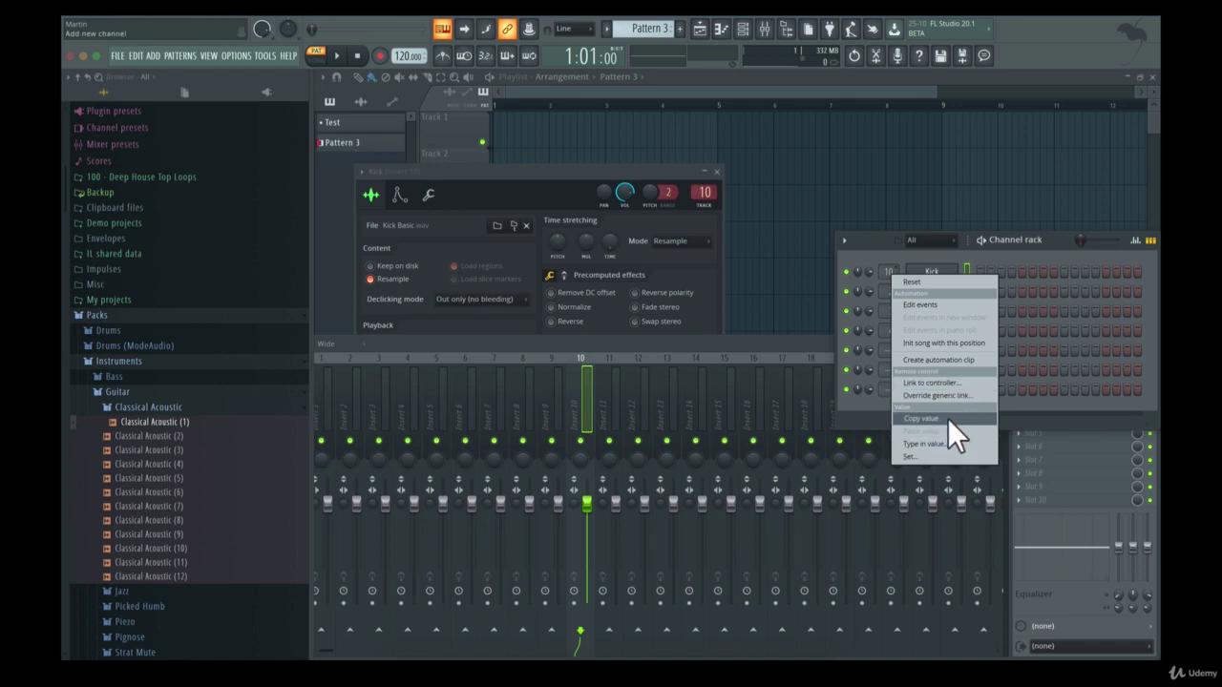
left_click(876, 250)
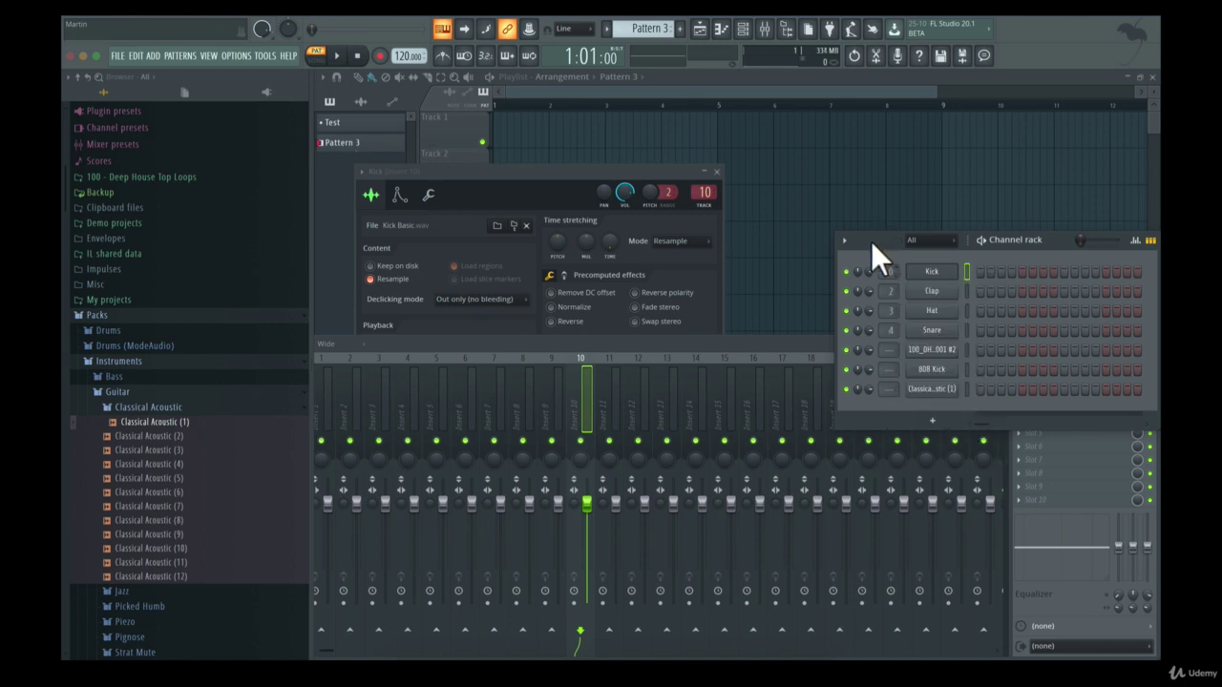
- Copy the Kick channel's mixer track value and paste it into the Clap channel's mixer track
right_click(894, 284)
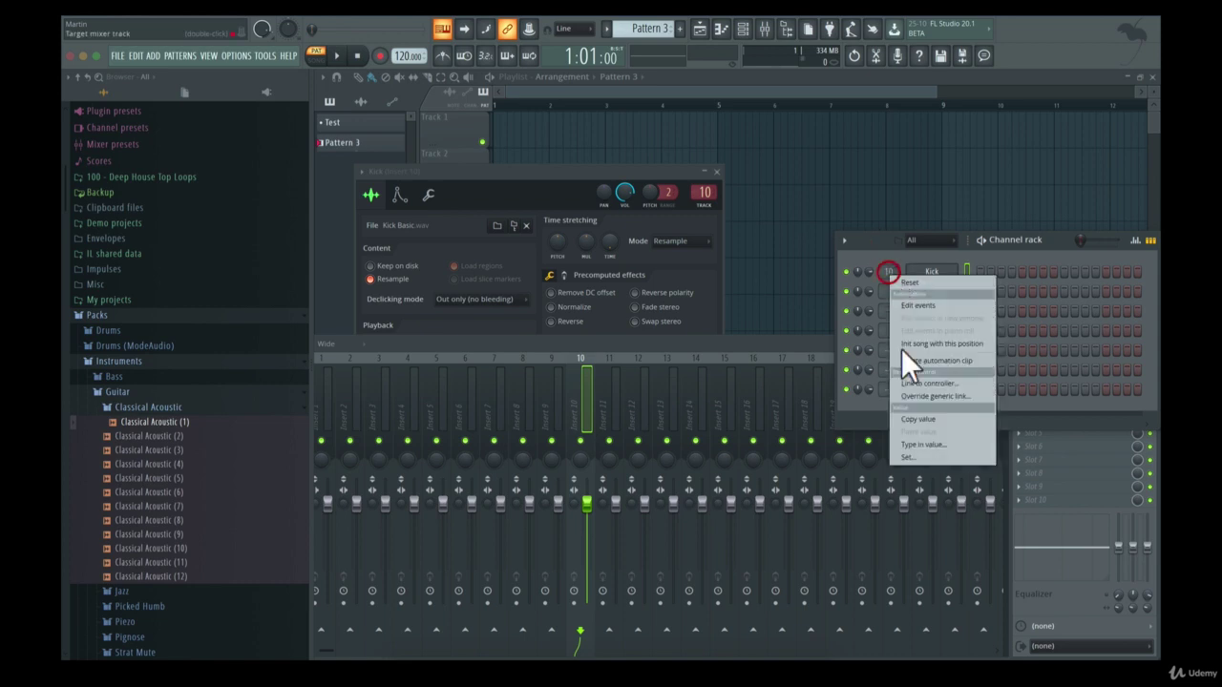
left_click(941, 422)
right_click(891, 291)
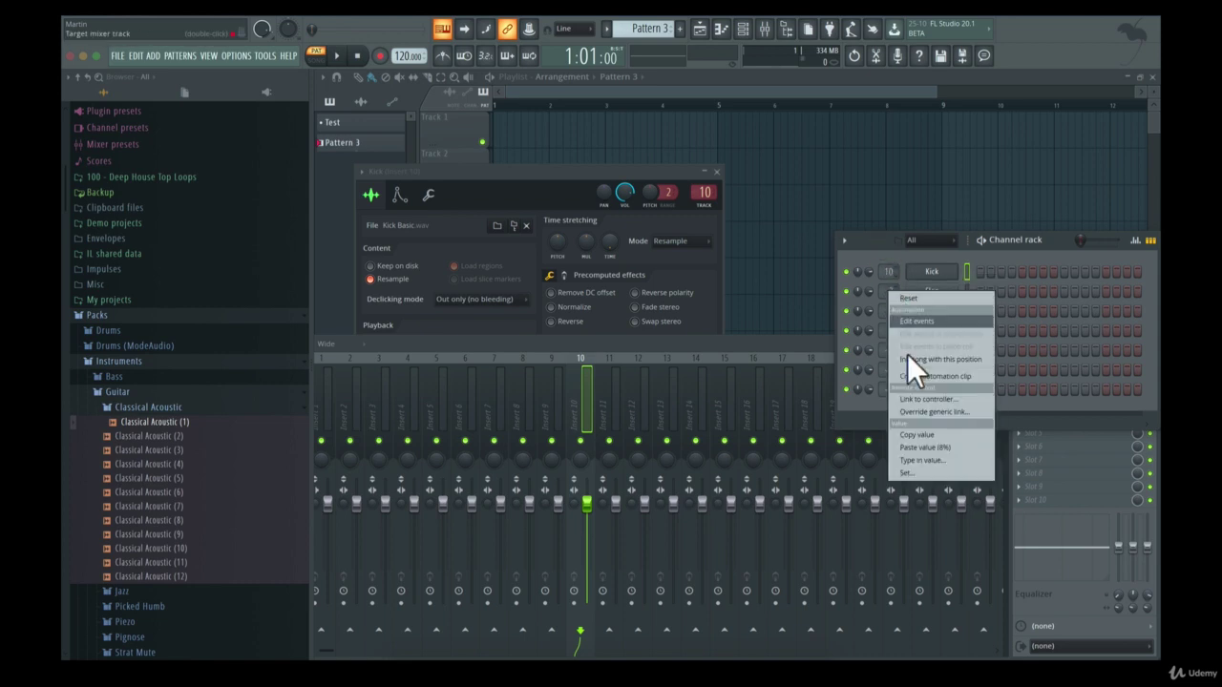
left_click(922, 444)
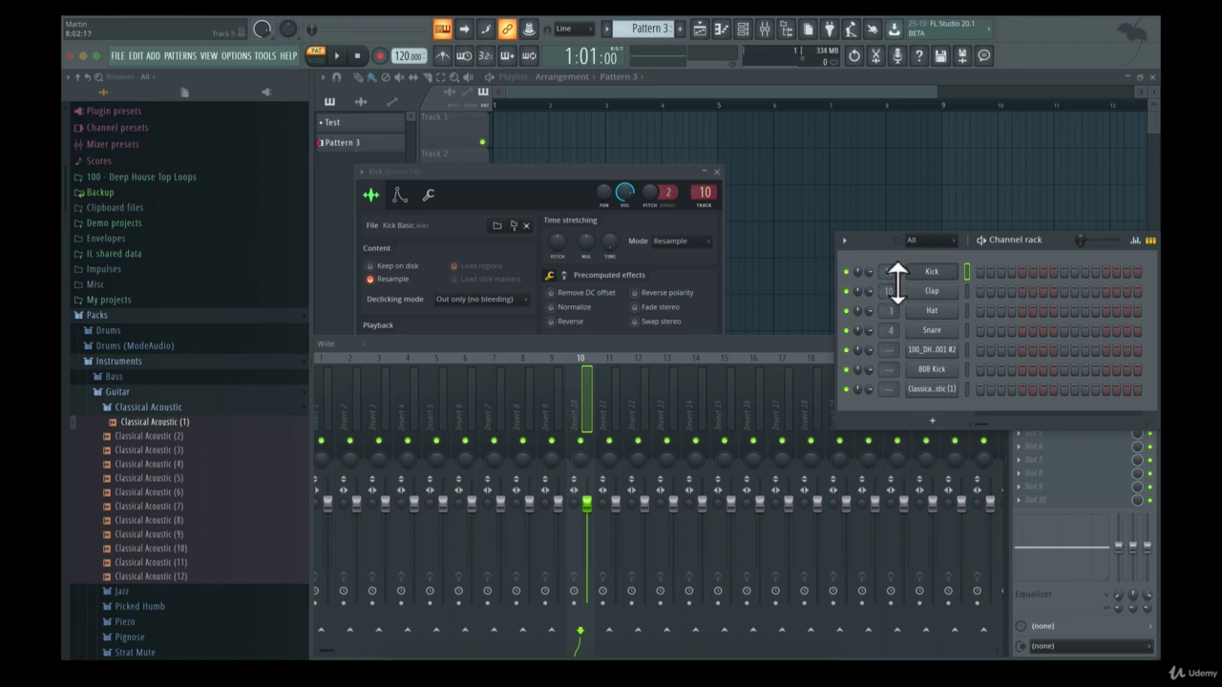
- Copy the Kick channel's volume value and paste it into the Hat channel's volume
right_click(864, 270)
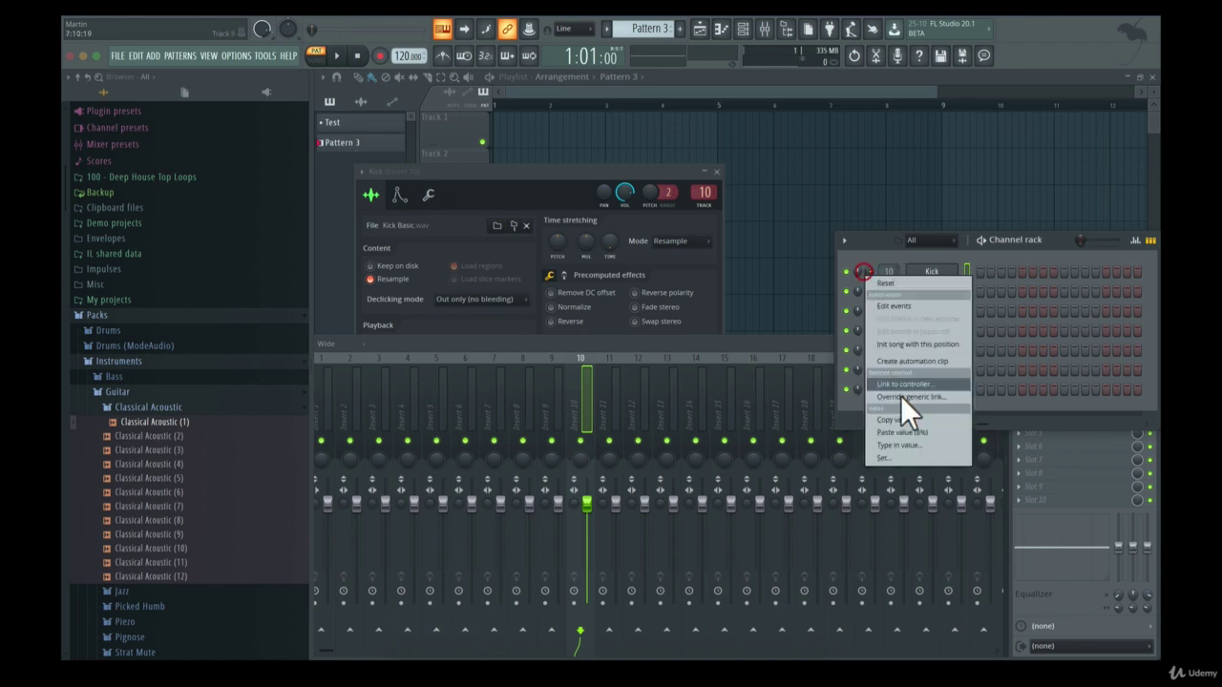
left_click(936, 431)
right_click(871, 314)
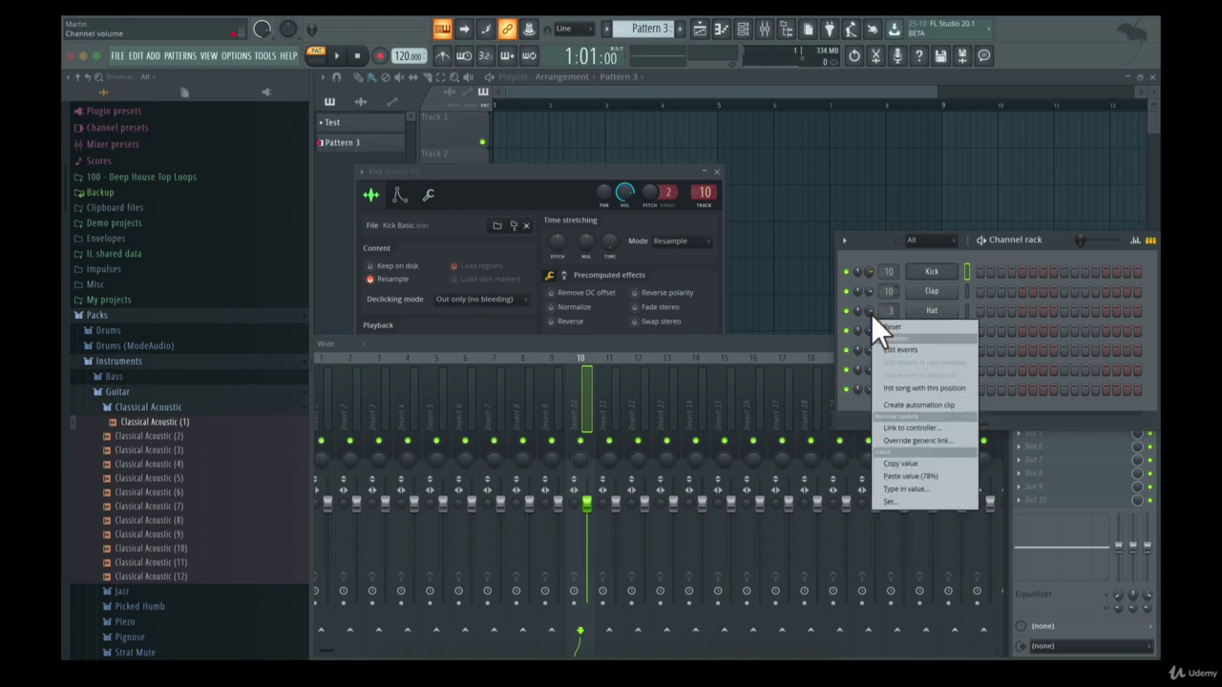
left_click(928, 475)
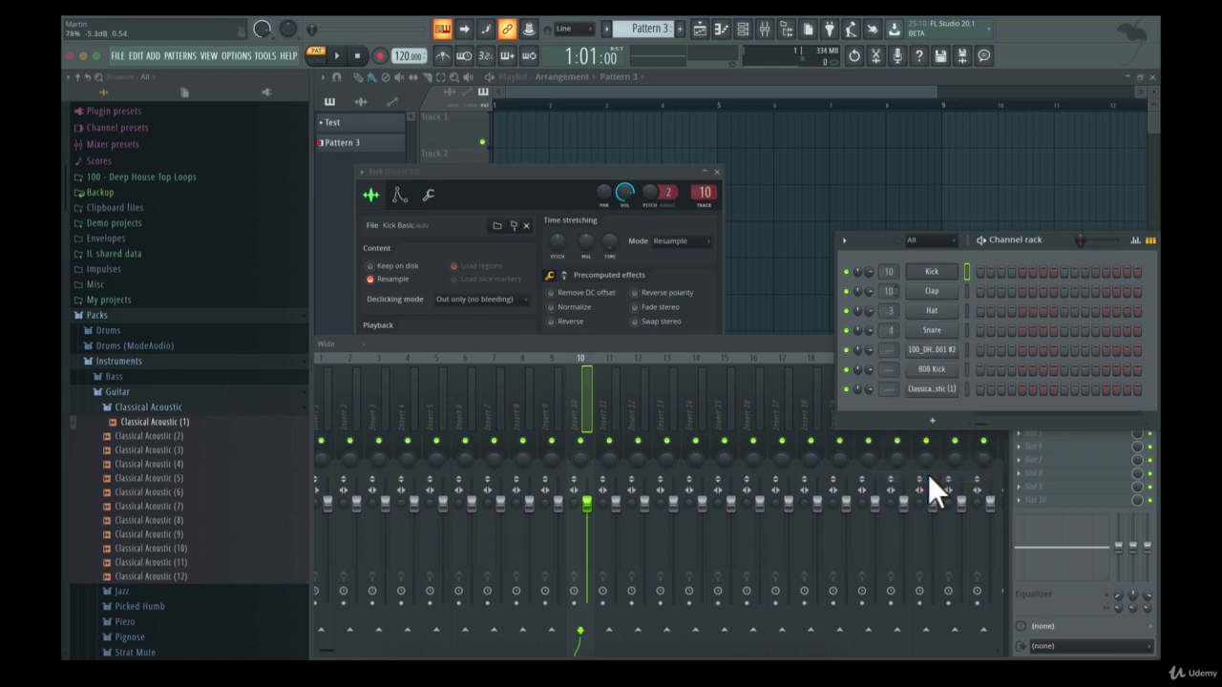
- Set the Kick channel's mixer track number to 20 by entering the value
right_click(887, 273)
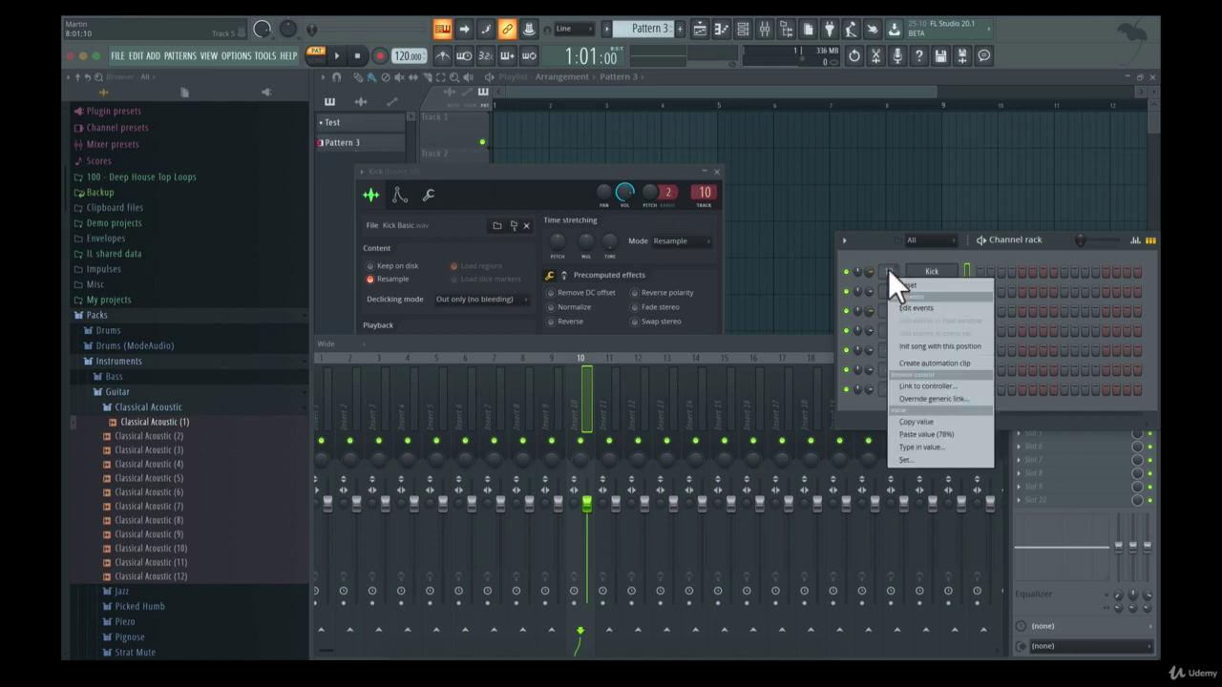
right_click(888, 268)
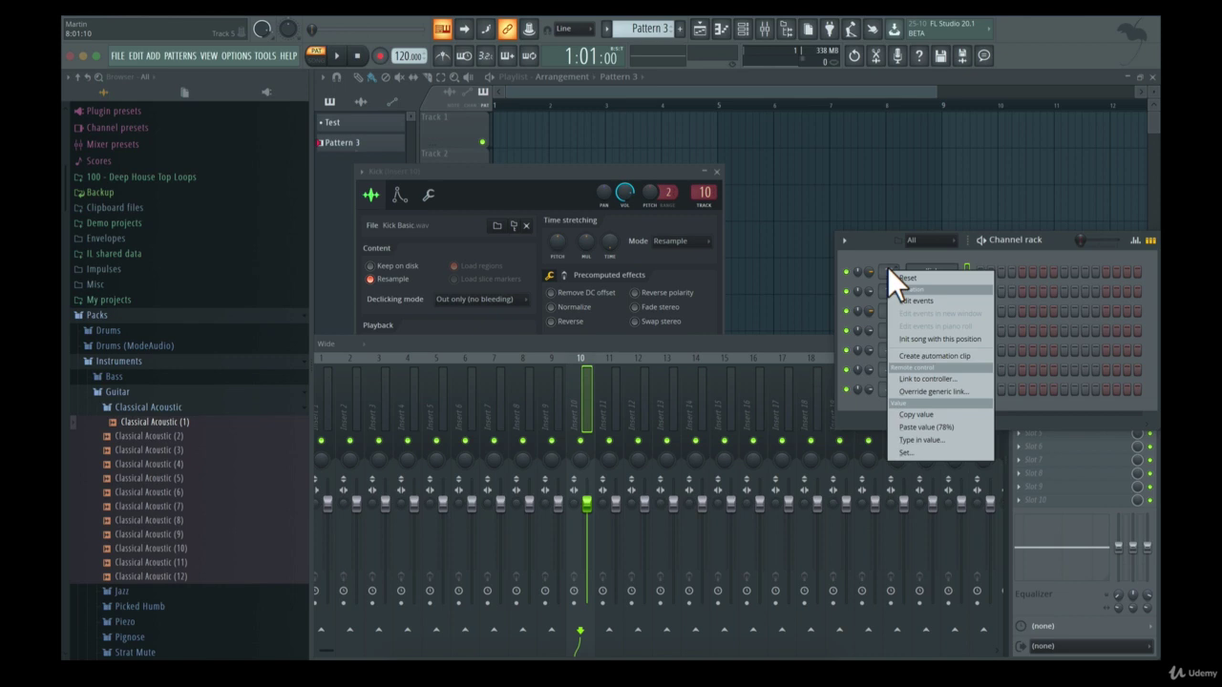
left_click(937, 443)
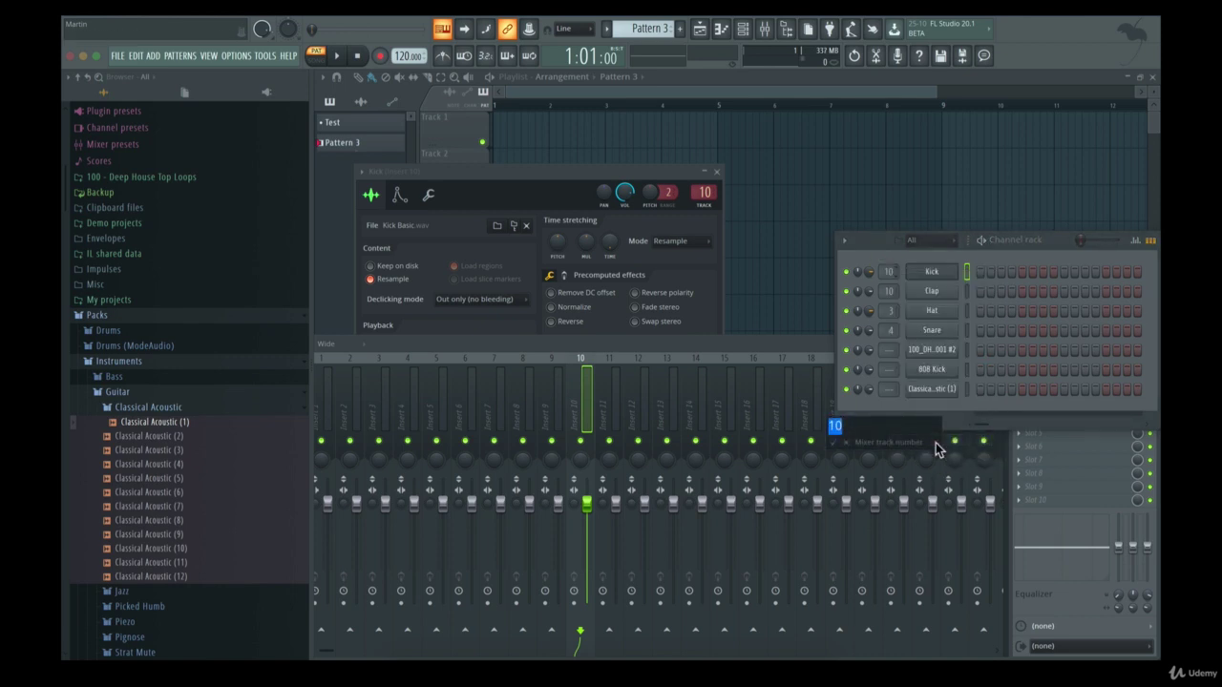
type("20")
key("Return")
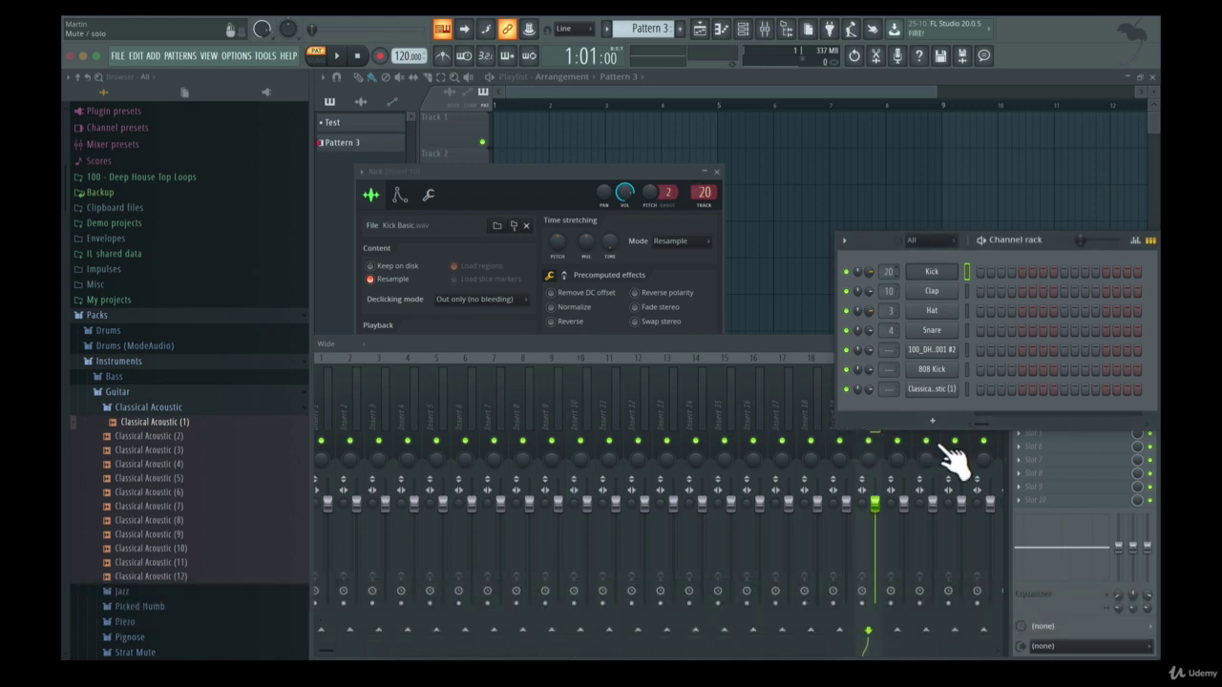
- Close the Kick settings and the mixer, and move the channel rack over the middle of the playlist
left_click(919, 60)
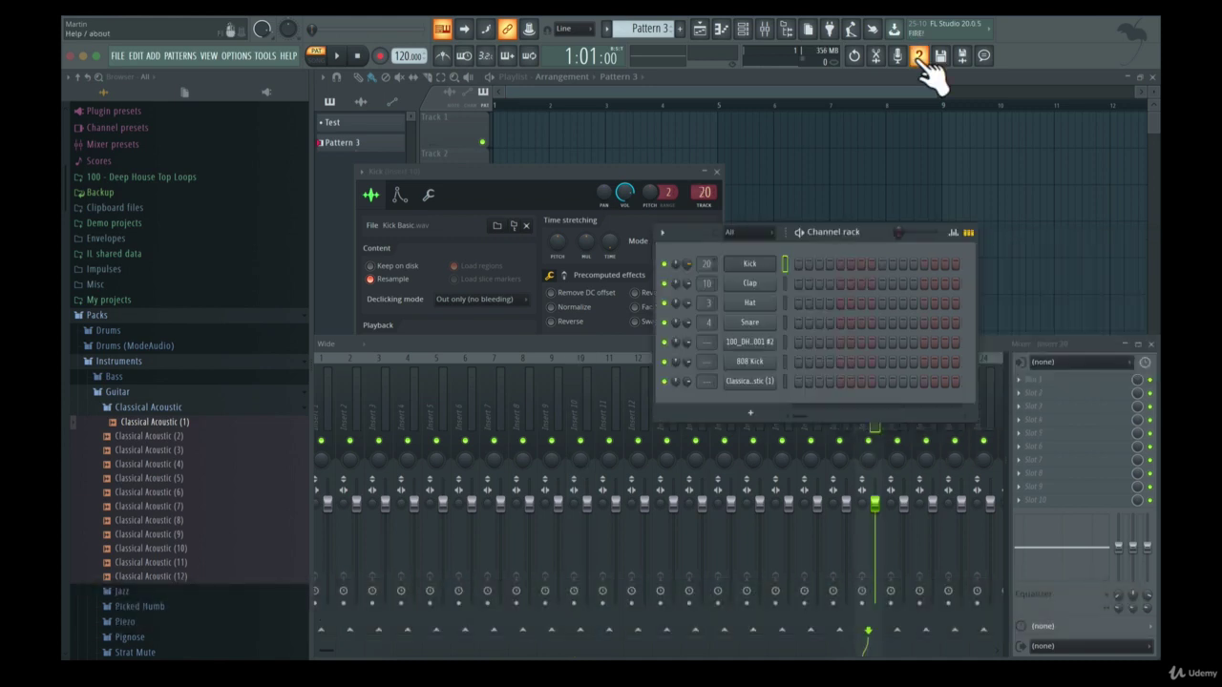
left_click(716, 172)
left_click(1149, 344)
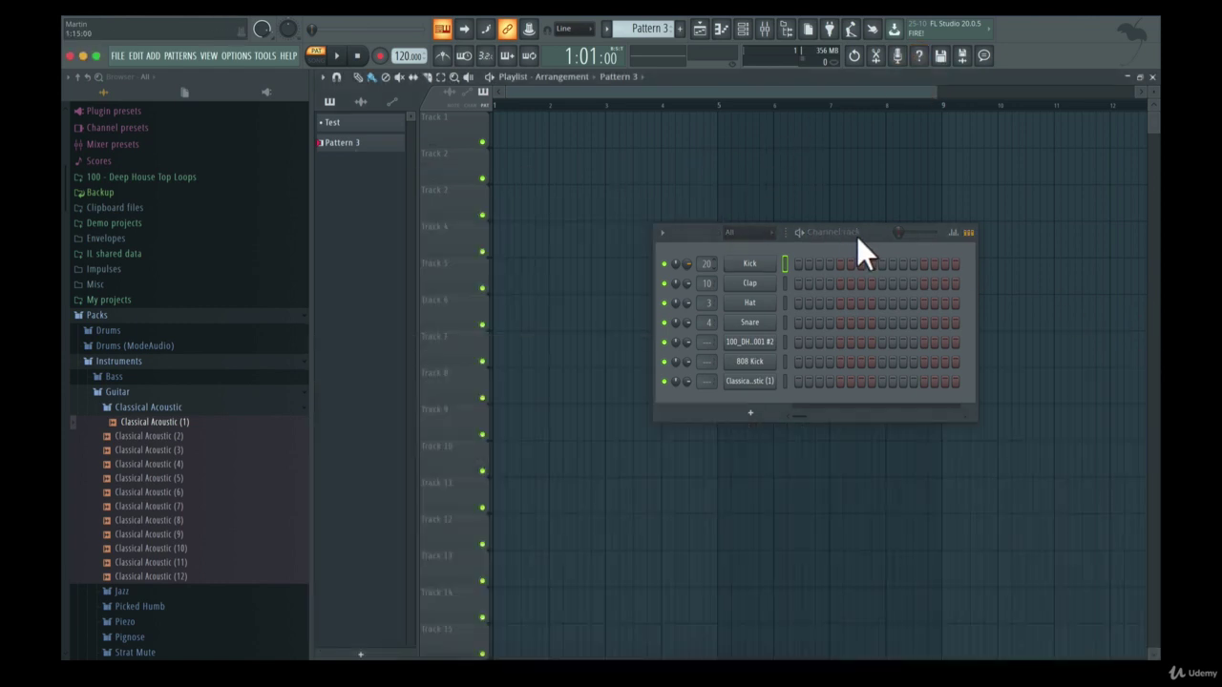
left_click_drag(856, 236, 744, 278)
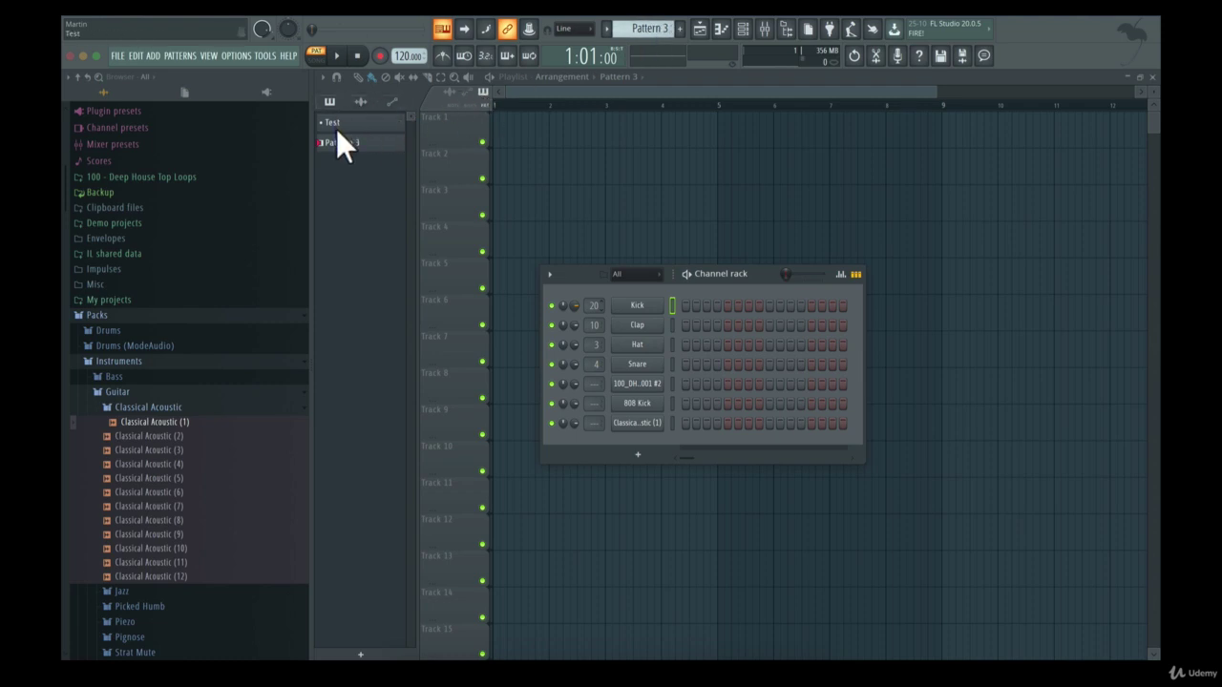
- Create a new pattern named Kick and give it a dark blue colour
left_click(681, 30)
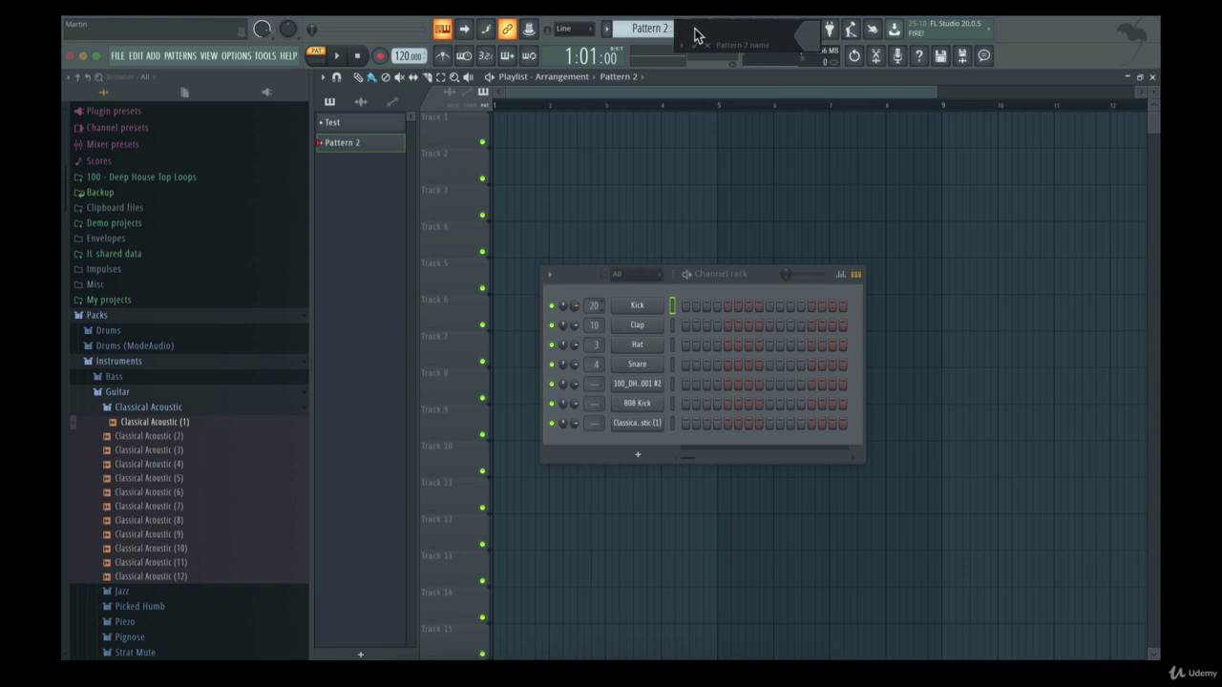
type("Kick")
left_click(807, 28)
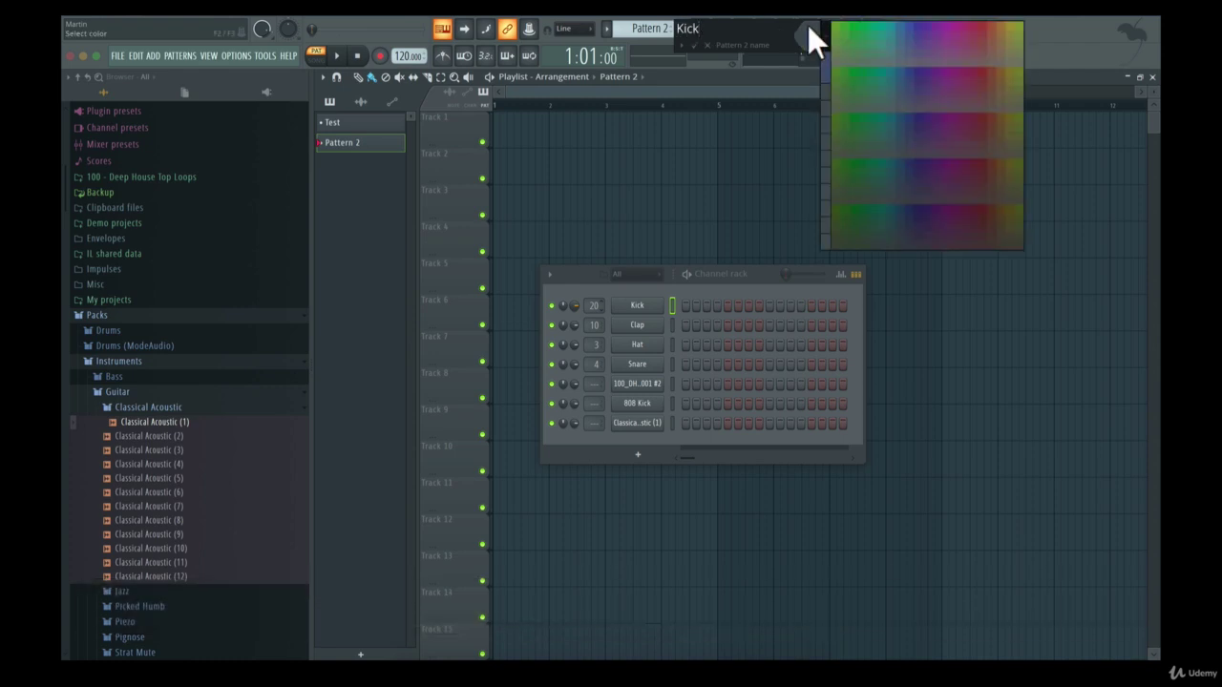
left_click(827, 71)
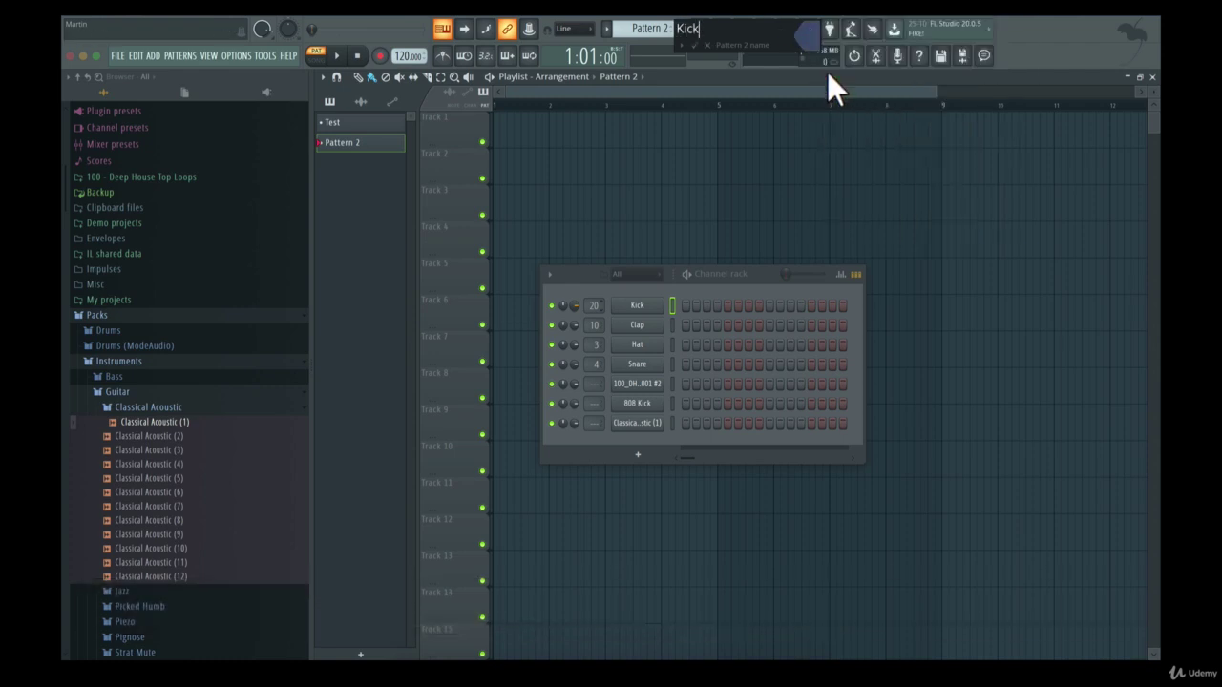
left_click(695, 44)
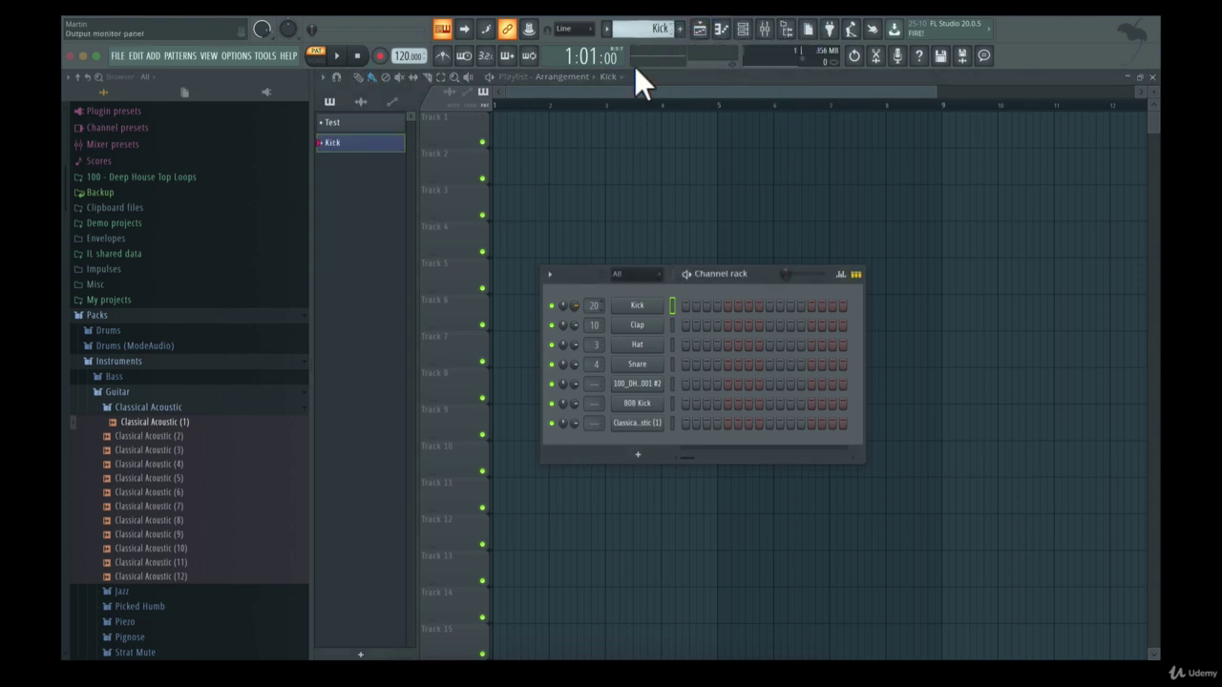
- Change the Kick channel's colour to the same dark blue as the Kick pattern
right_click(643, 302)
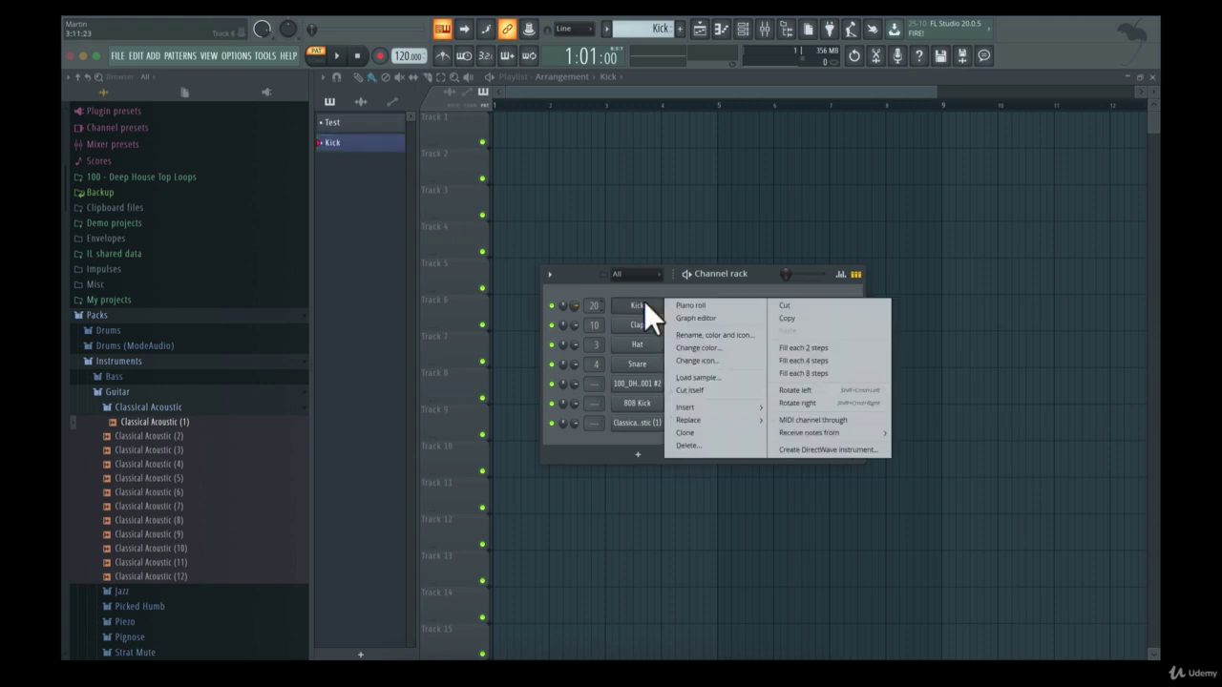
left_click(700, 346)
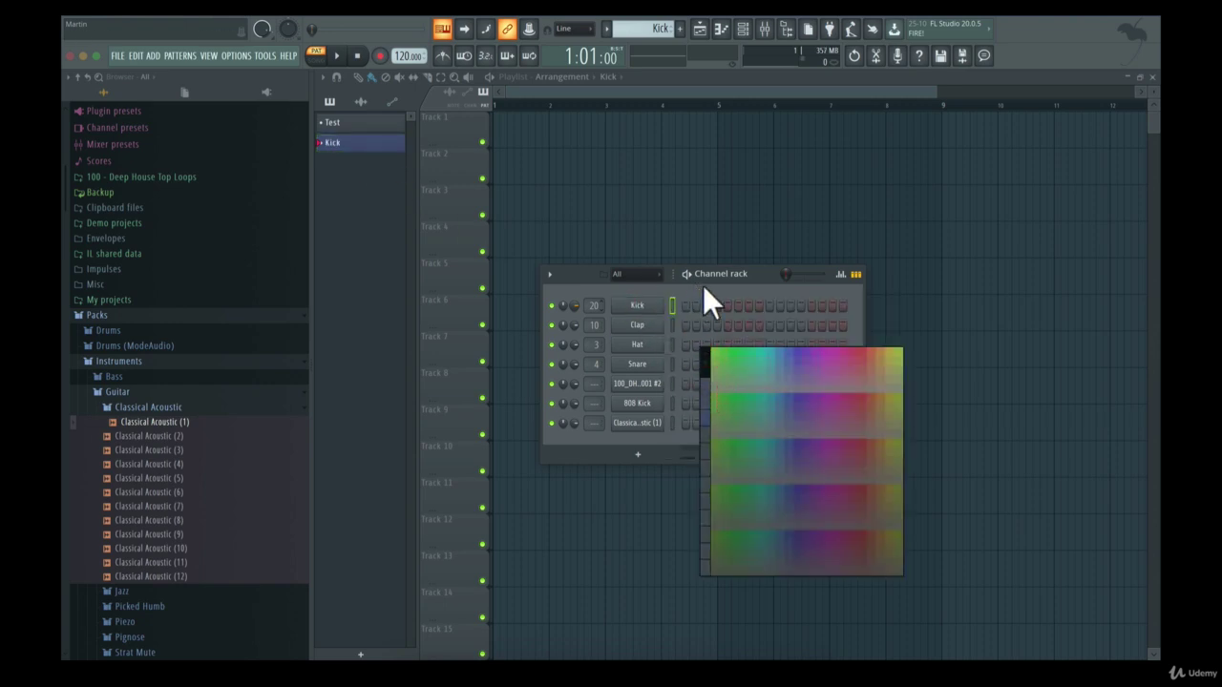
left_click(707, 391)
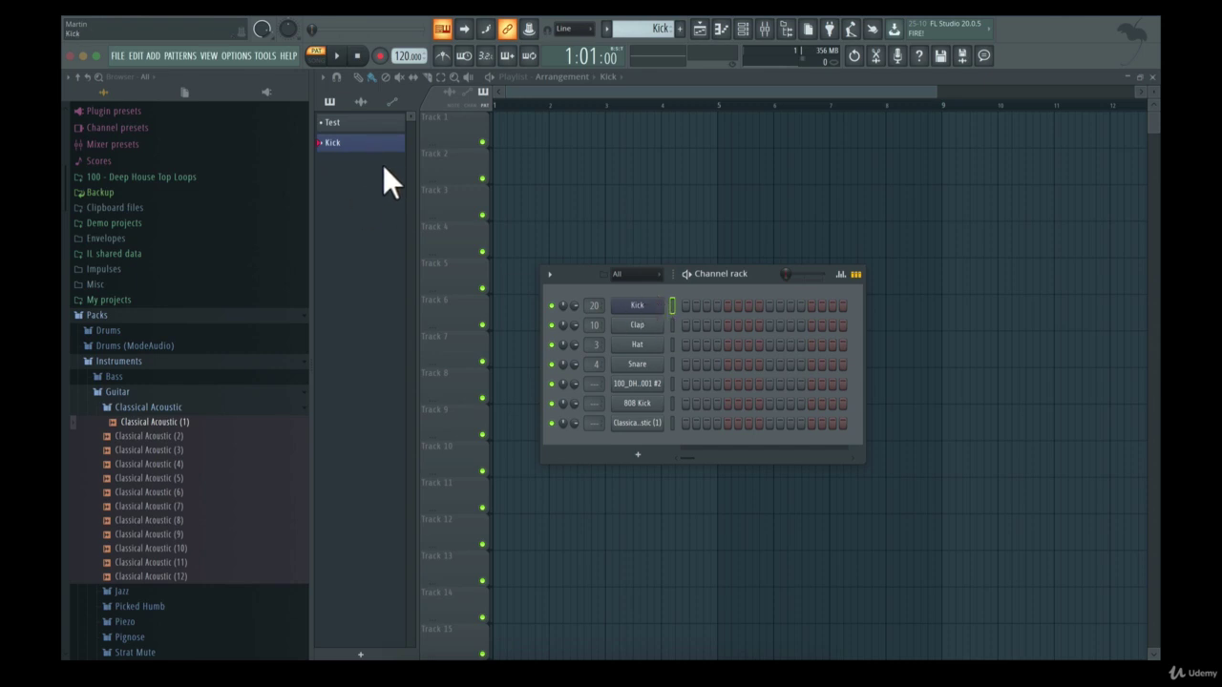
- Activate steps 1, 5, 9 and 13 on the Kick channel in the Kick pattern
left_click(687, 303)
left_click(729, 305)
left_click(769, 305)
left_click(811, 304)
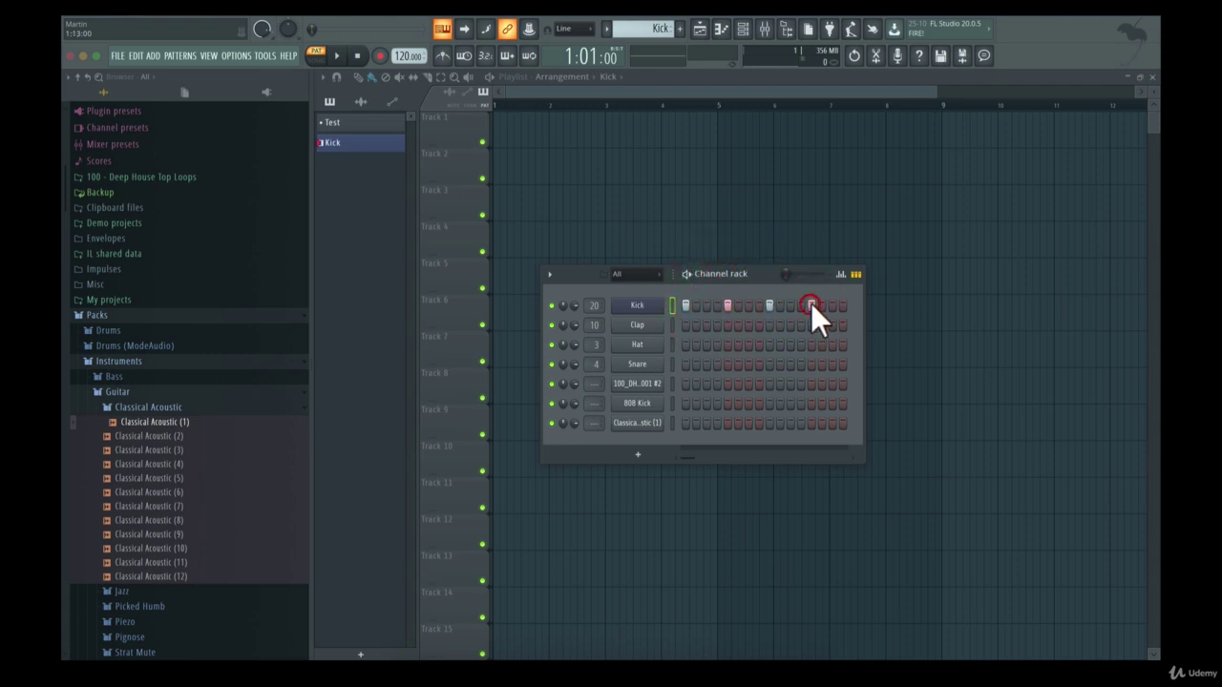
- Clear the Kick channel's step sequence and re-enter hits on steps 1, 5, 9 and 13
left_click(728, 304)
left_click(768, 305)
left_click(816, 304)
left_click_drag(696, 305, 837, 305)
left_click(686, 298)
left_click(684, 305)
left_click(727, 305)
left_click(770, 306)
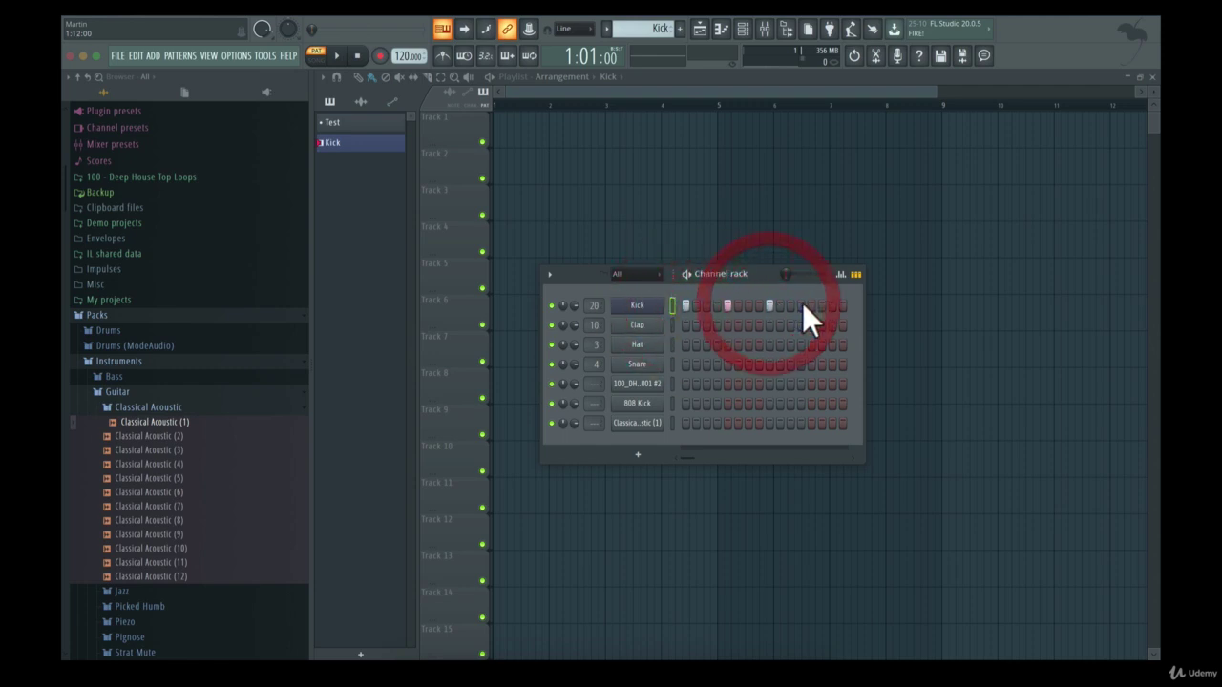
left_click(812, 306)
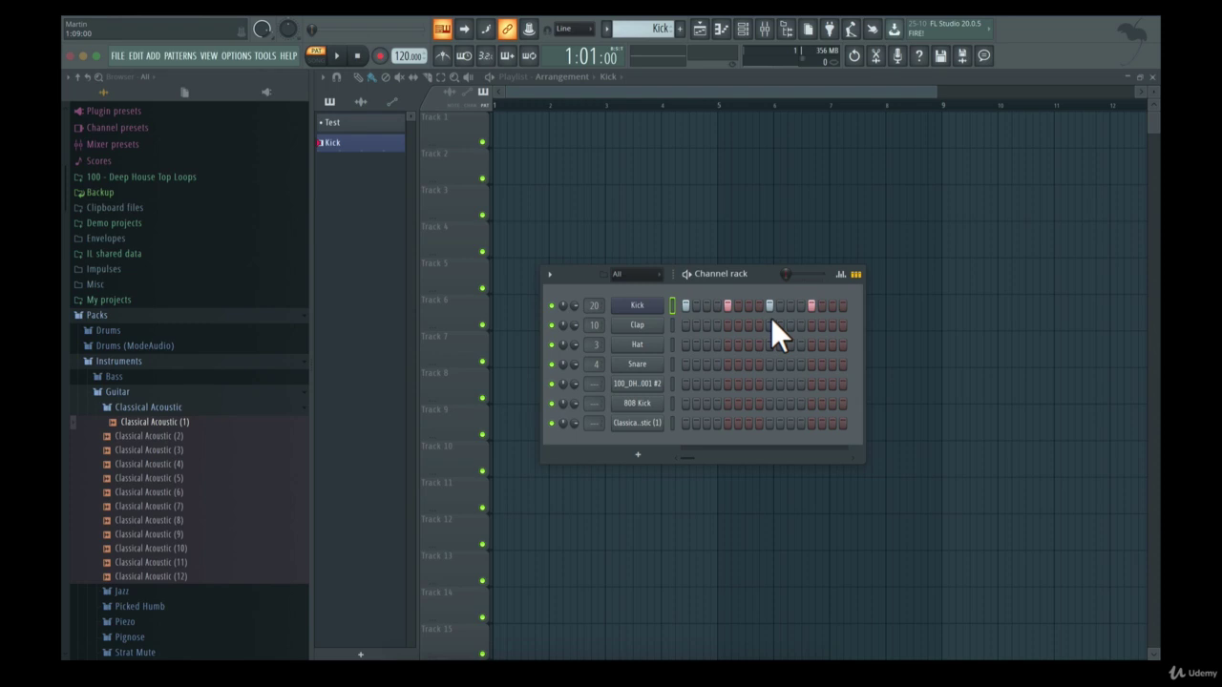
- Play the Kick pattern to hear the four hits, and stop playback
key("space")
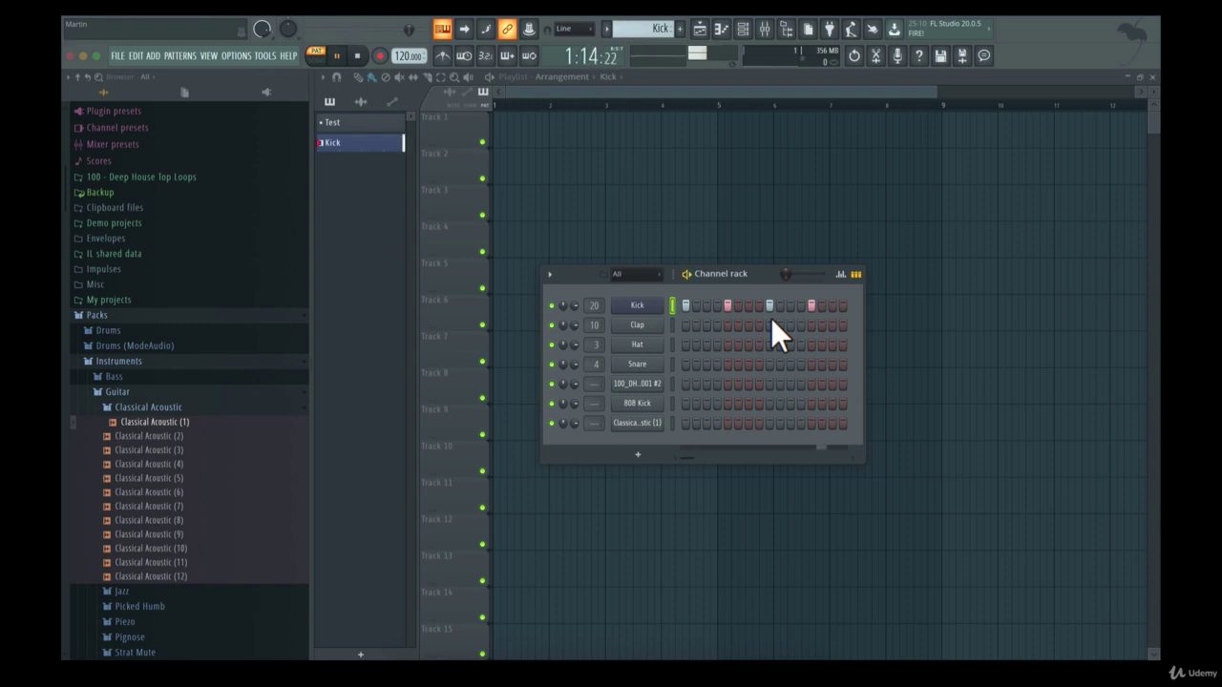
key("space")
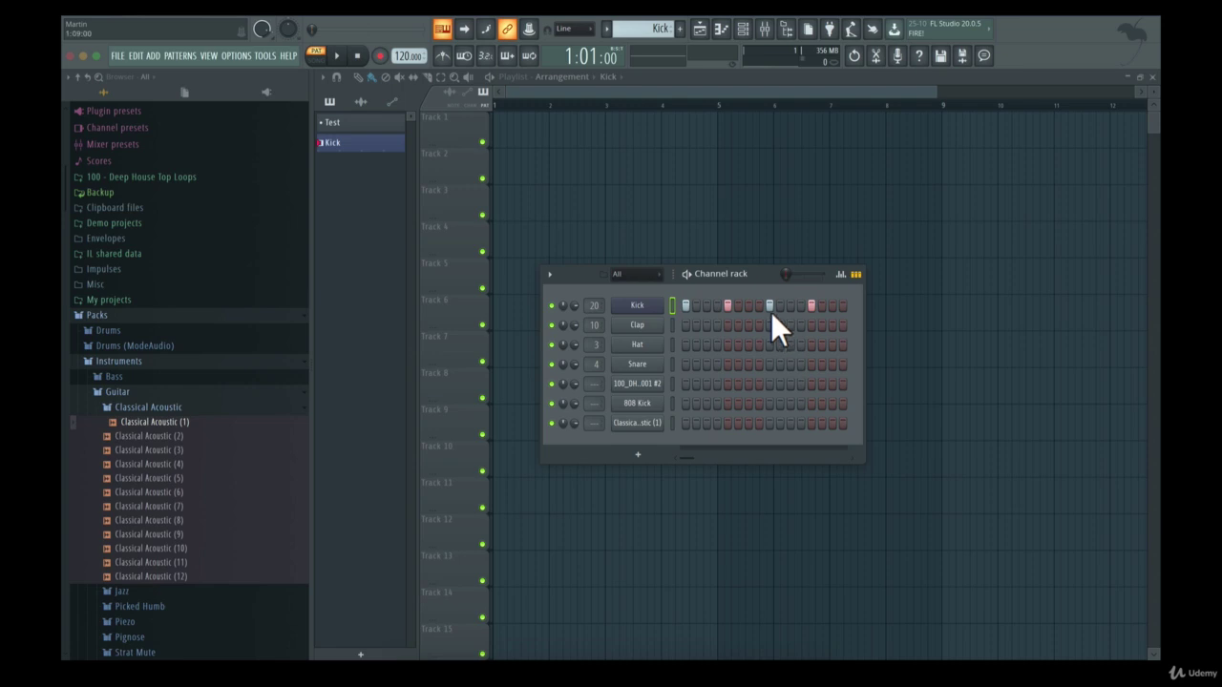
- Place the Kick pattern on playlist Track 1 at bar 2 and play the song from just before the clip
left_click_drag(356, 140, 551, 123)
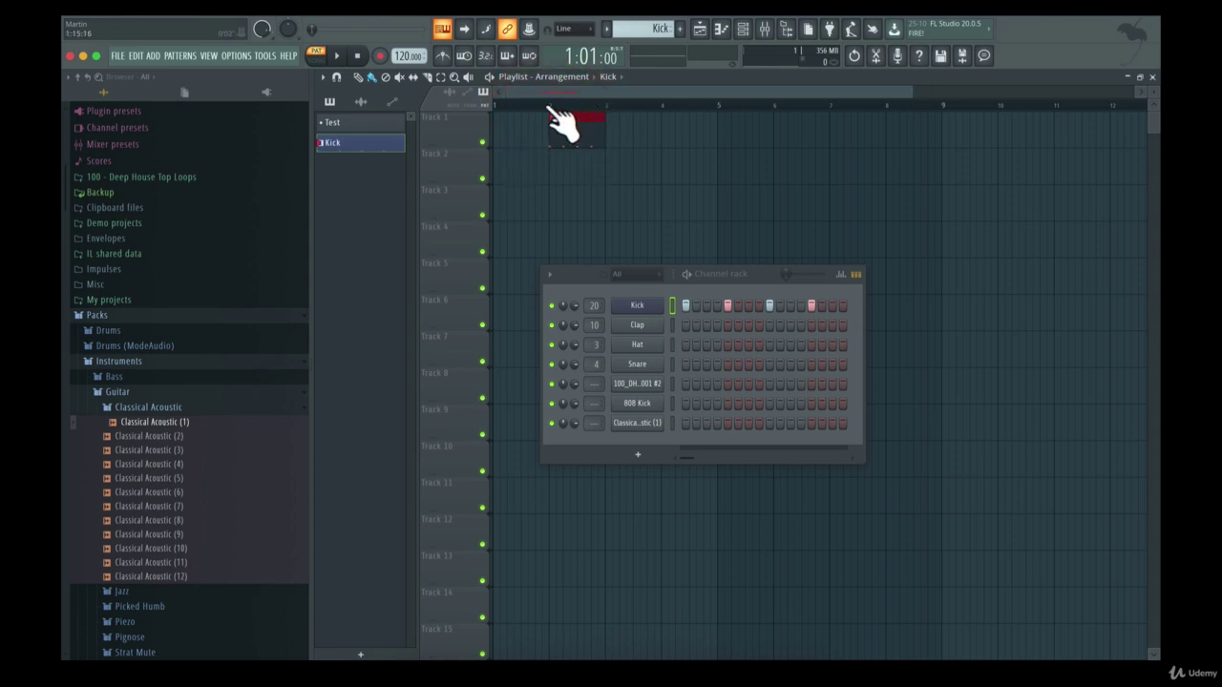
left_click(545, 102)
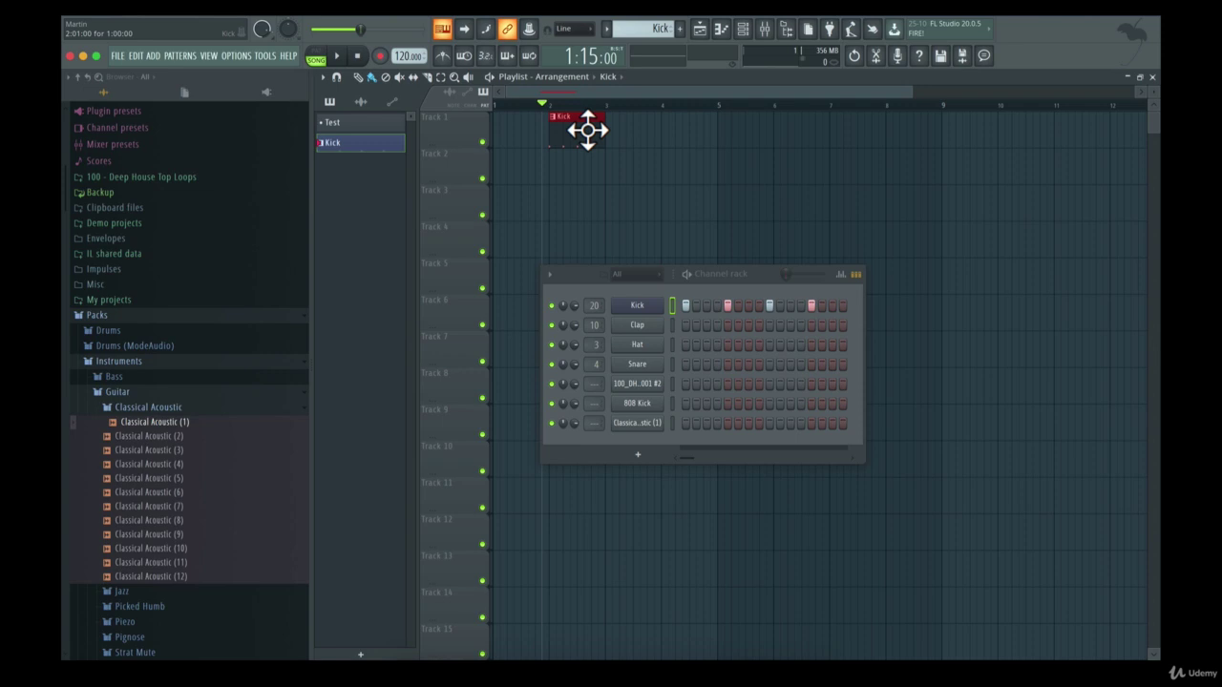
key("space")
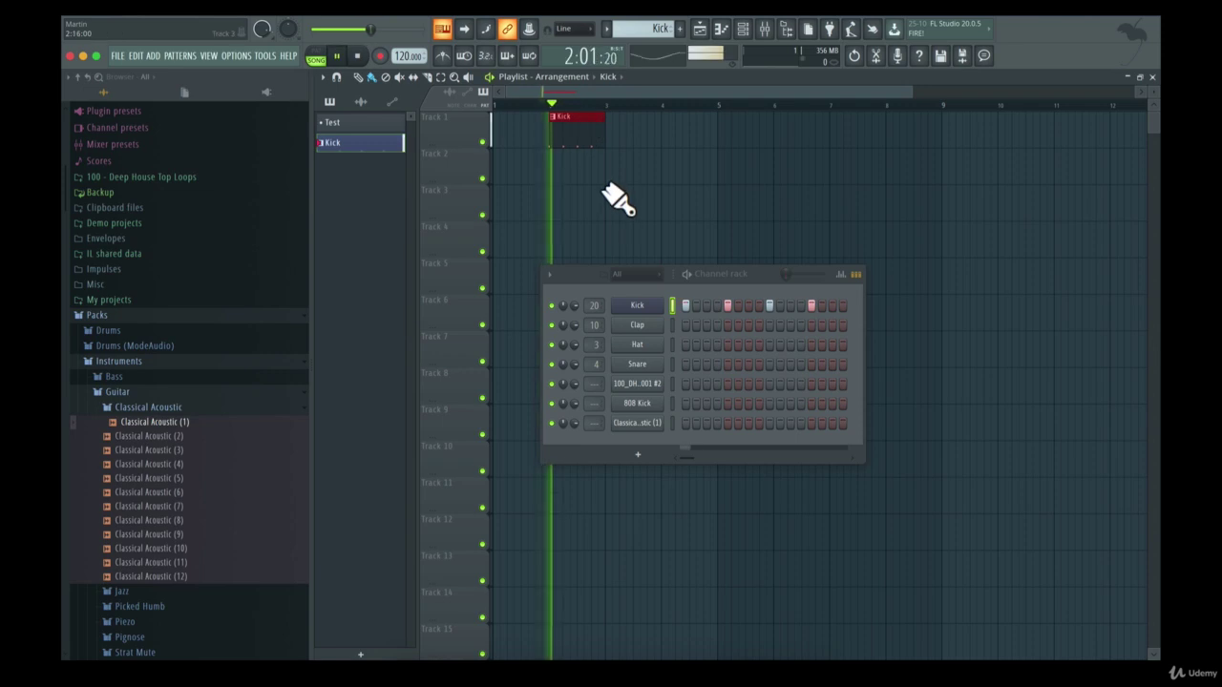
key("space")
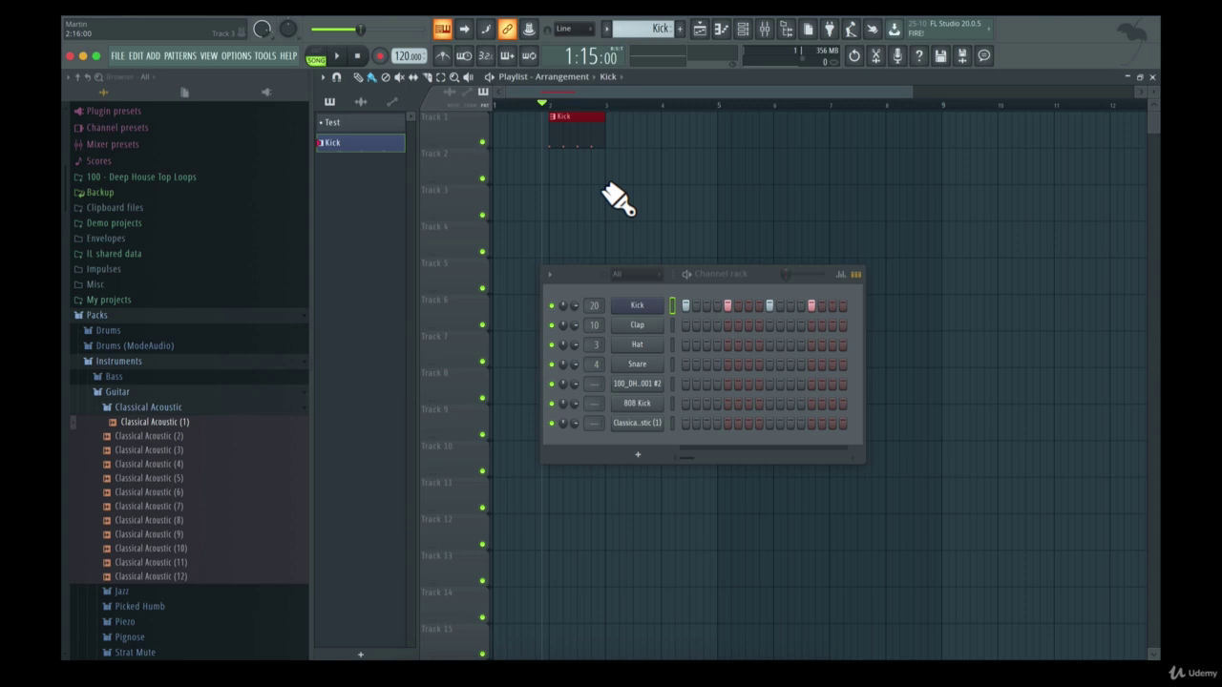
- Show the mixer with the channel rack moved above it, and play the song to check the Kick's signal on mixer track 20
left_click(616, 271)
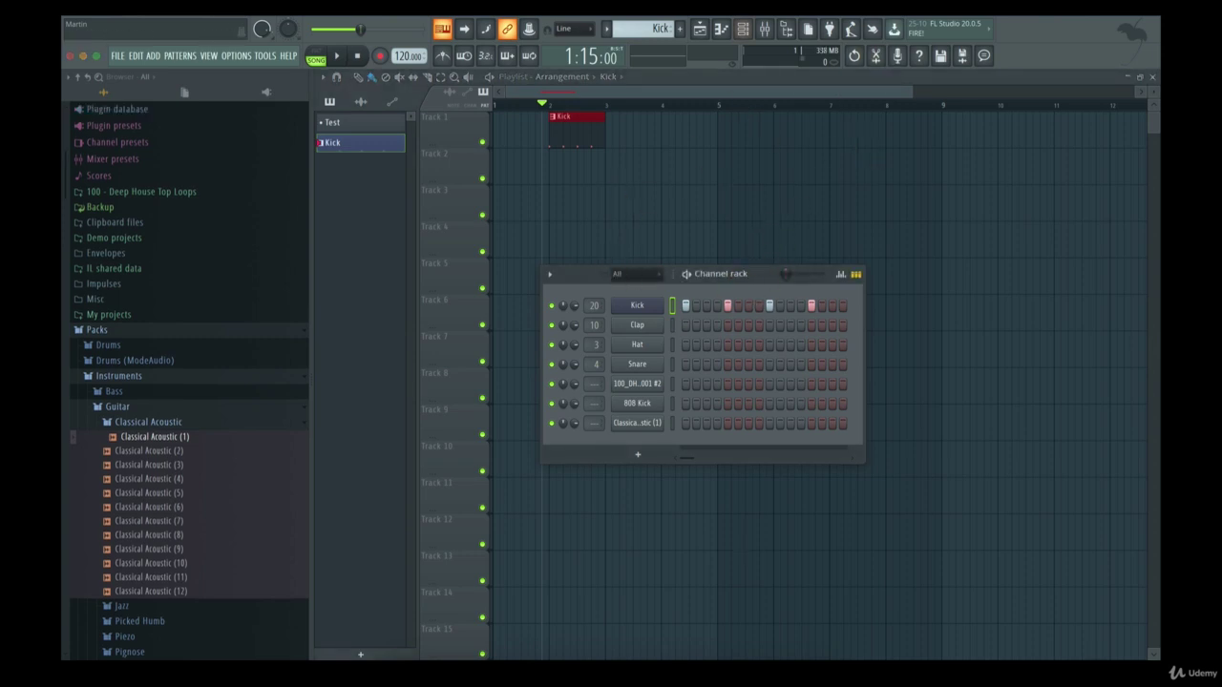
left_click(765, 30)
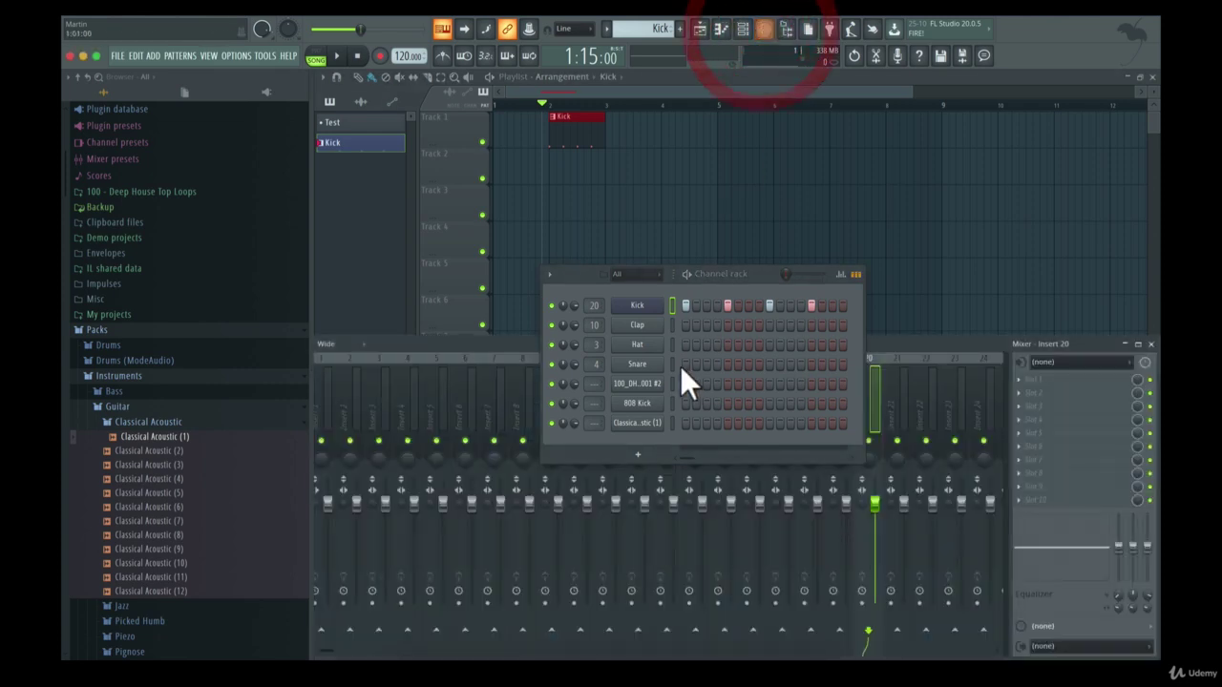
left_click(709, 277)
left_click_drag(768, 274, 759, 122)
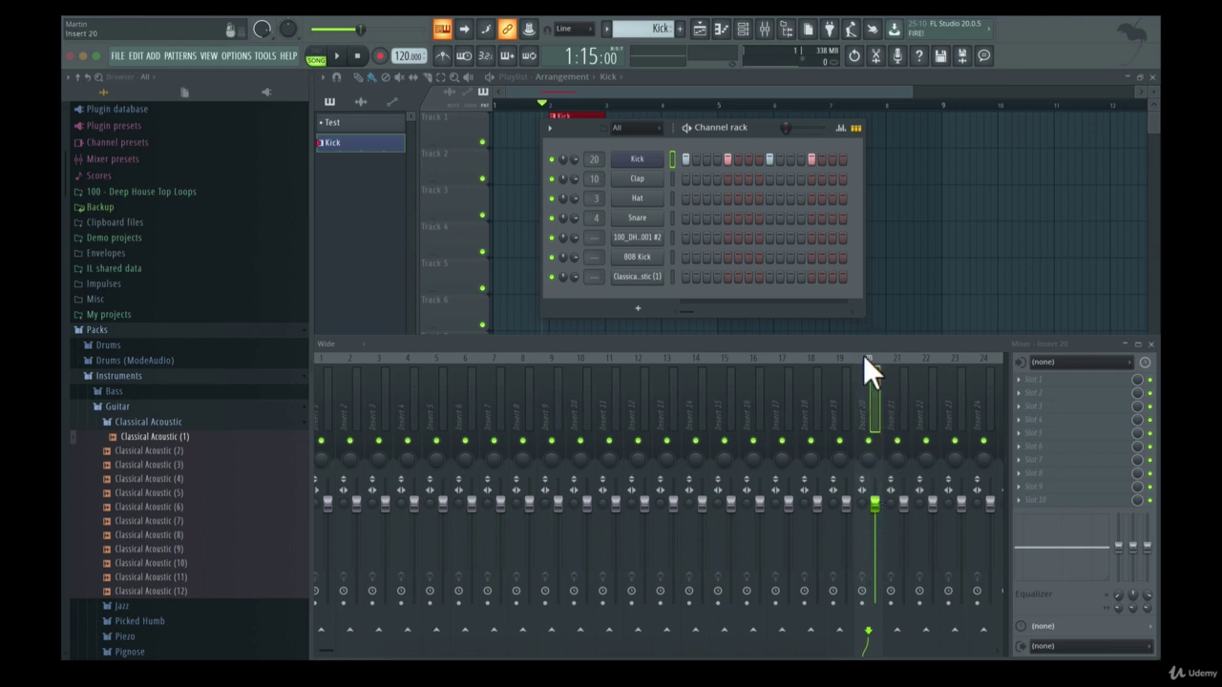
key("space")
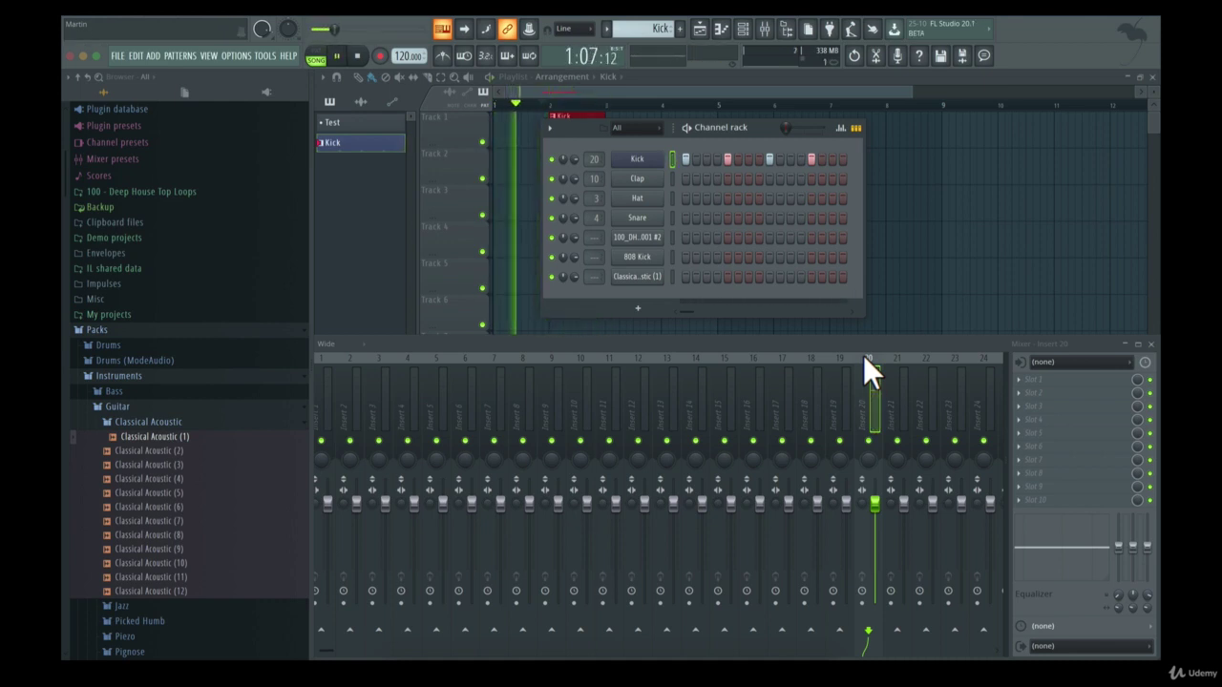
key("space")
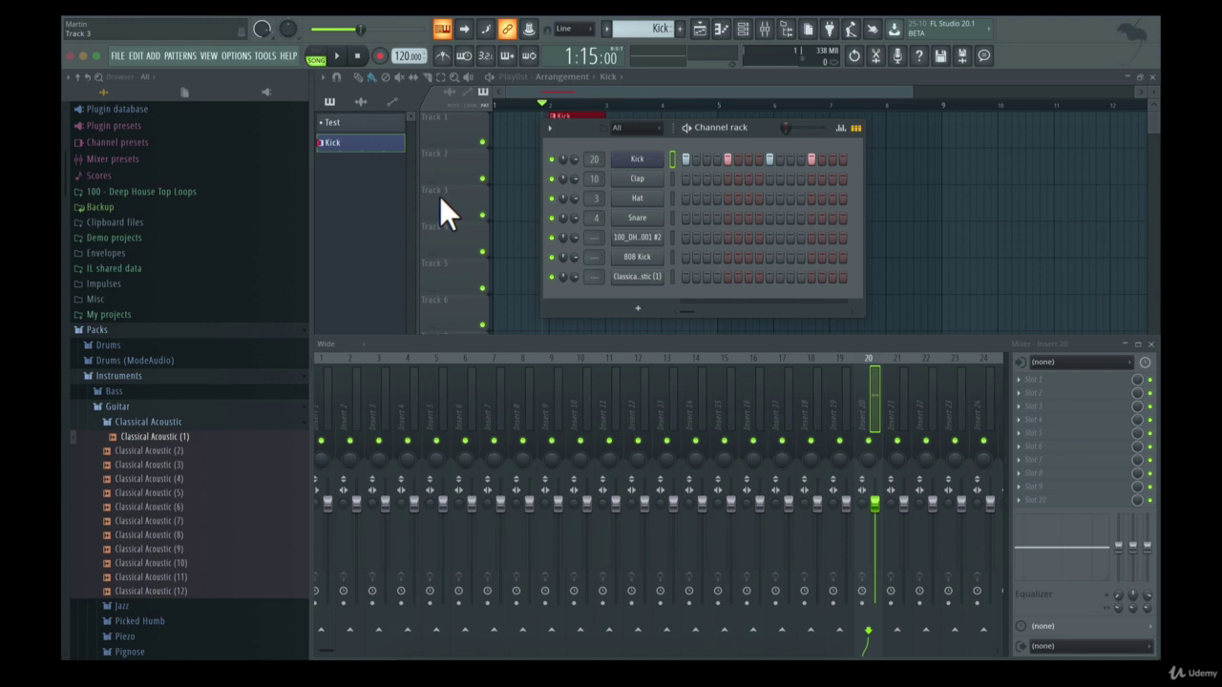